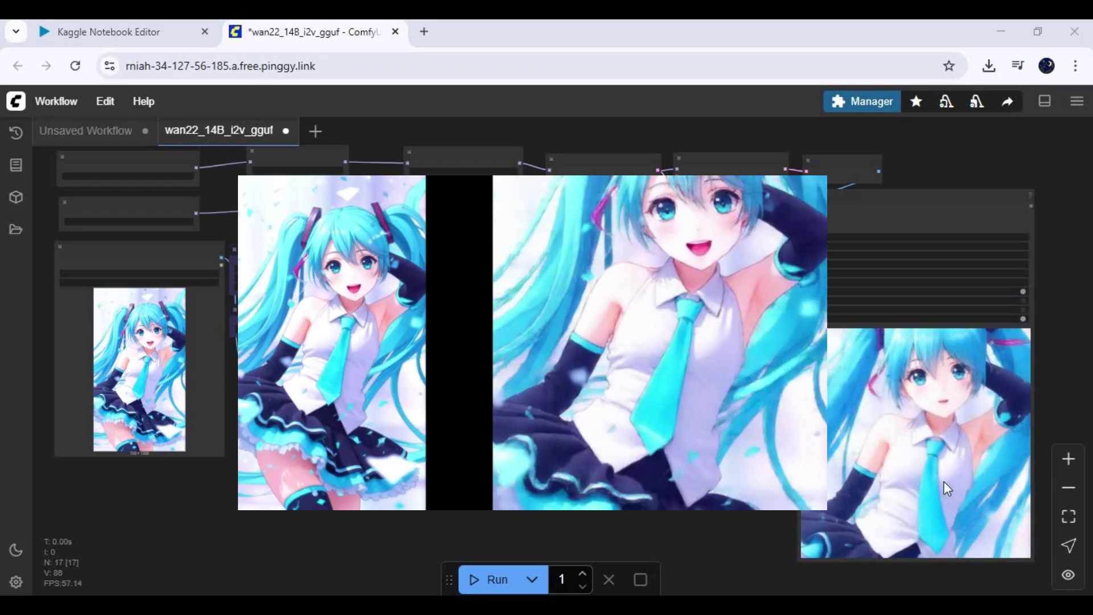
# Pan around the ComfyUI workflow to inspect the KSampler, WanImageToVideo, decode and video output nodes
pyautogui.scroll(3, 880, 463)
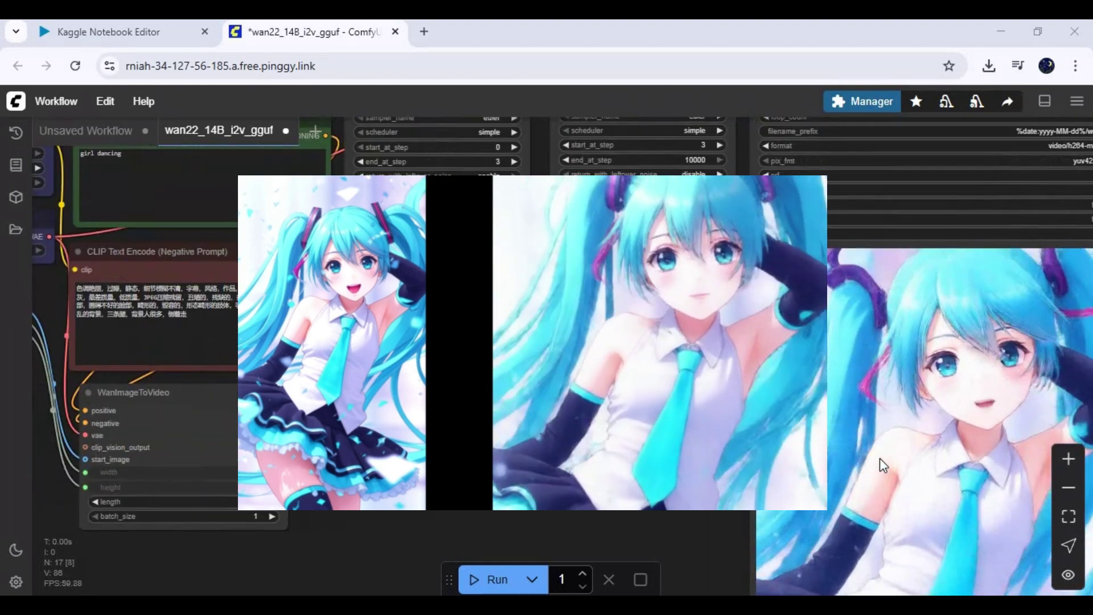
pyautogui.scroll(-5, 880, 458)
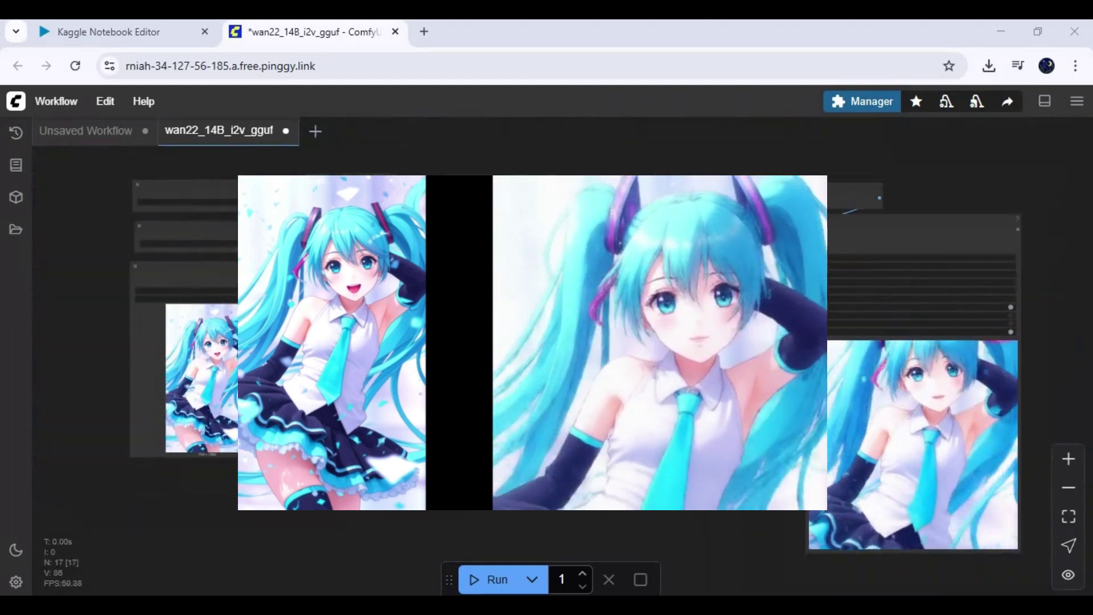
pyautogui.scroll(5, 661, 341)
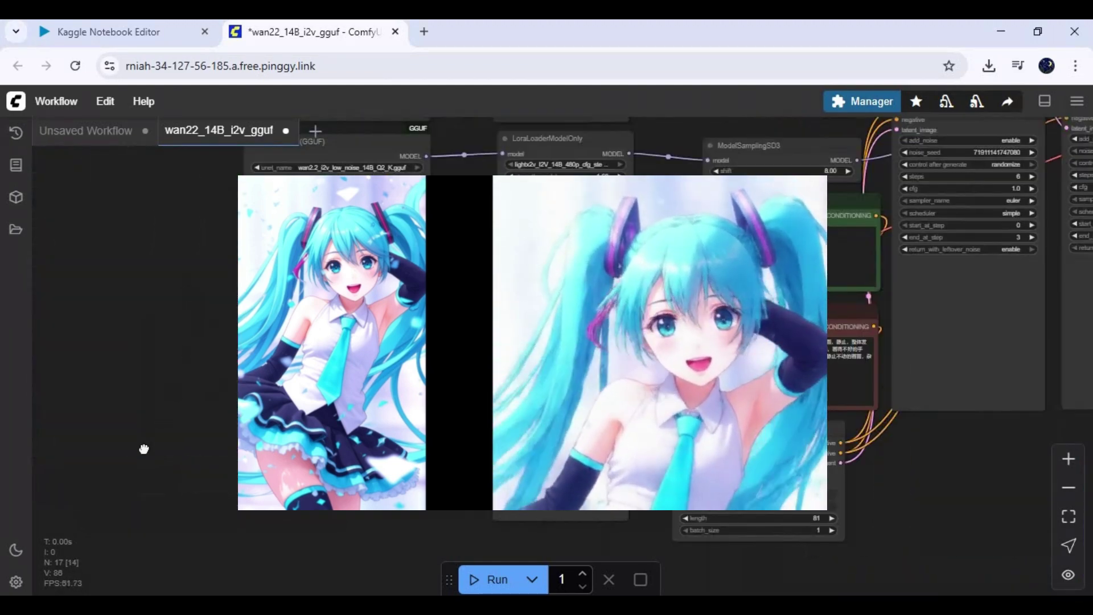
pyautogui.scroll(3, 148, 438)
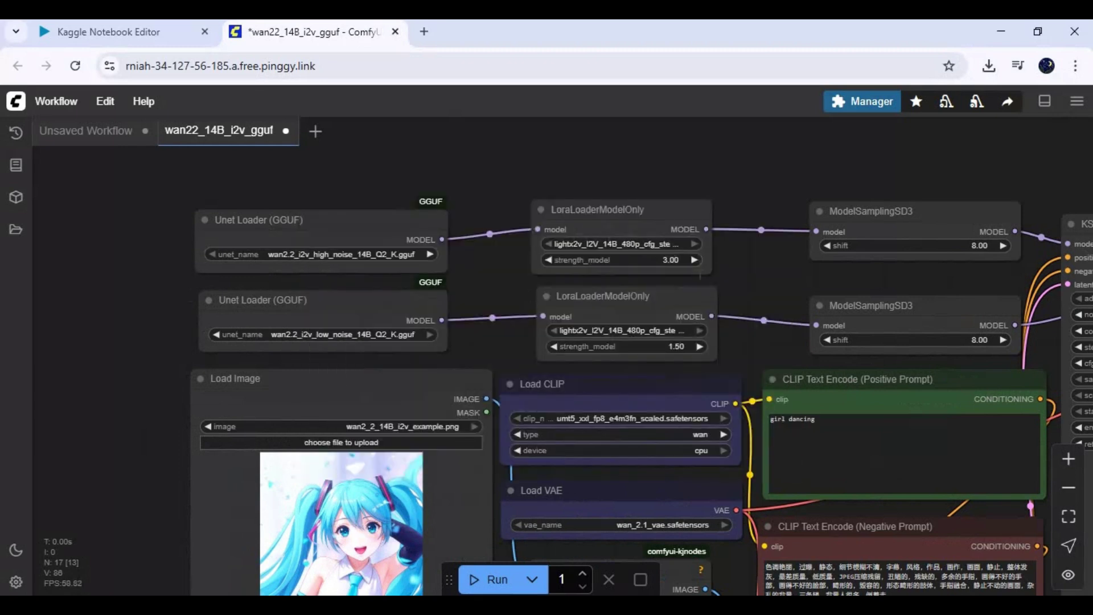
pyautogui.moveTo(763, 341); pyautogui.dragTo(472, 277)
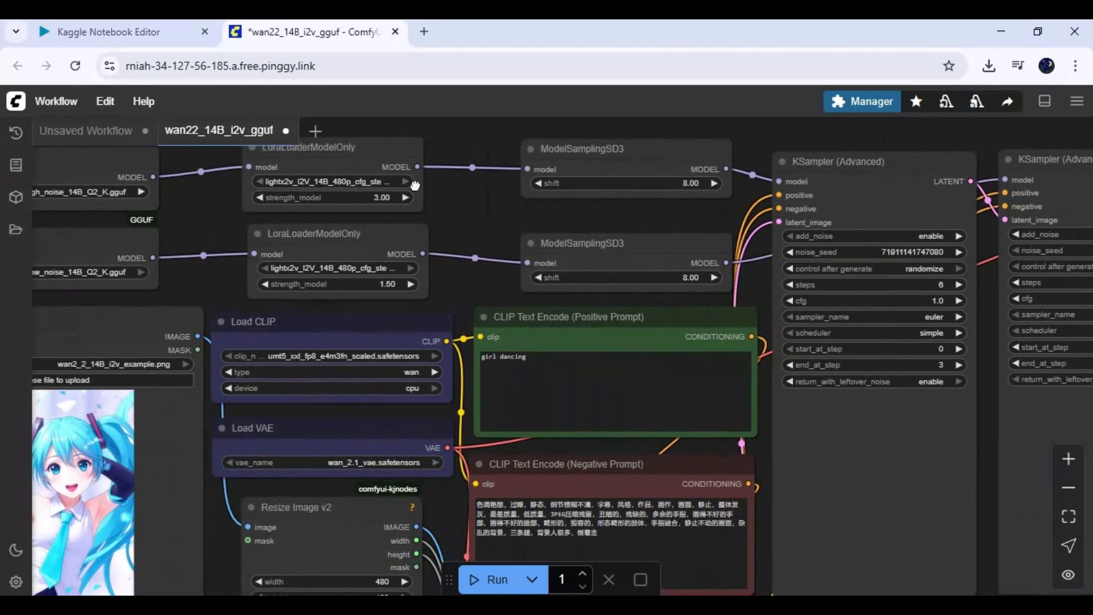
pyautogui.moveTo(416, 186); pyautogui.dragTo(388, 155)
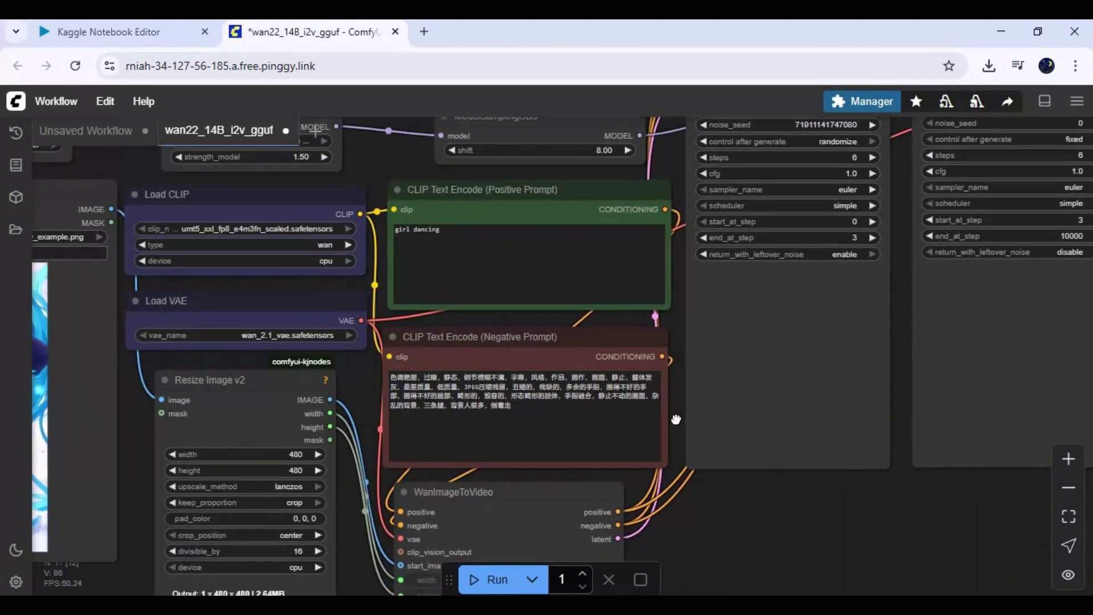
pyautogui.moveTo(676, 420); pyautogui.dragTo(472, 507)
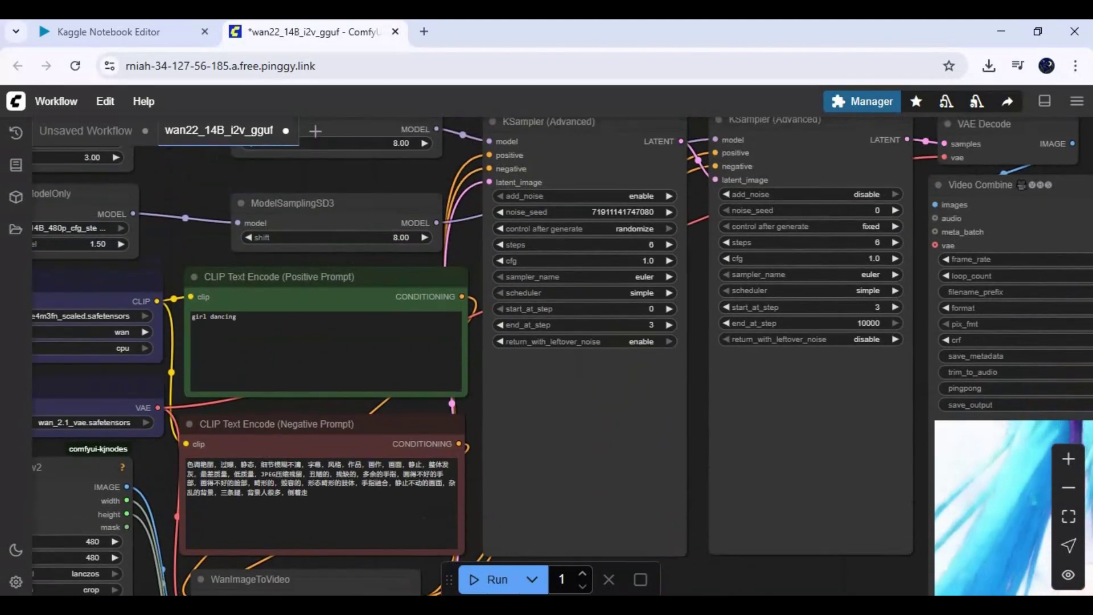
pyautogui.moveTo(720, 339); pyautogui.dragTo(709, 356)
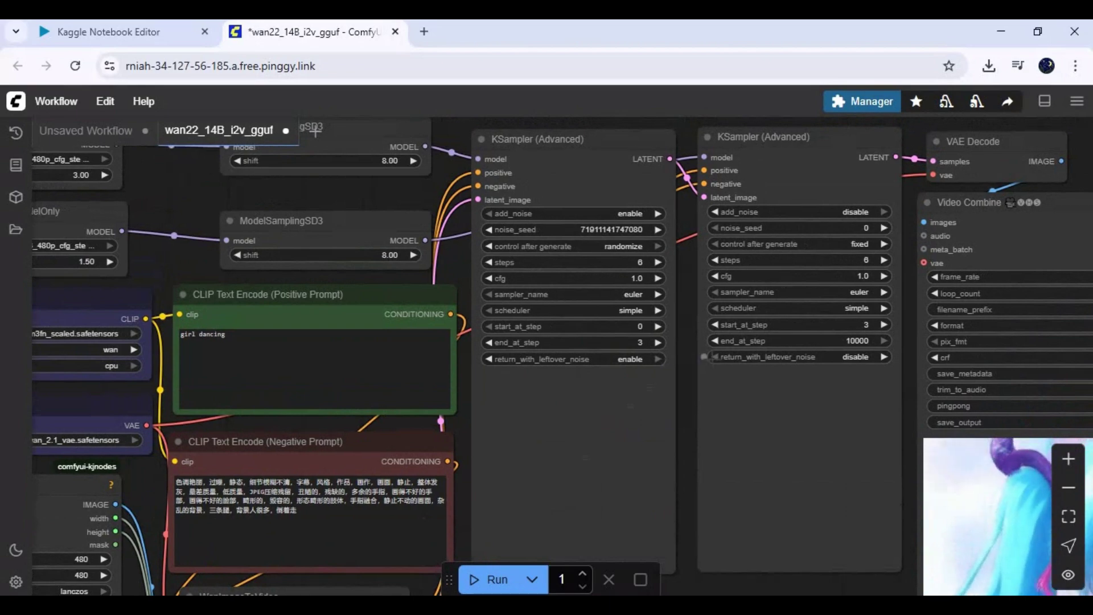
pyautogui.scroll(-5, 710, 357)
pyautogui.moveTo(706, 483); pyautogui.dragTo(669, 443)
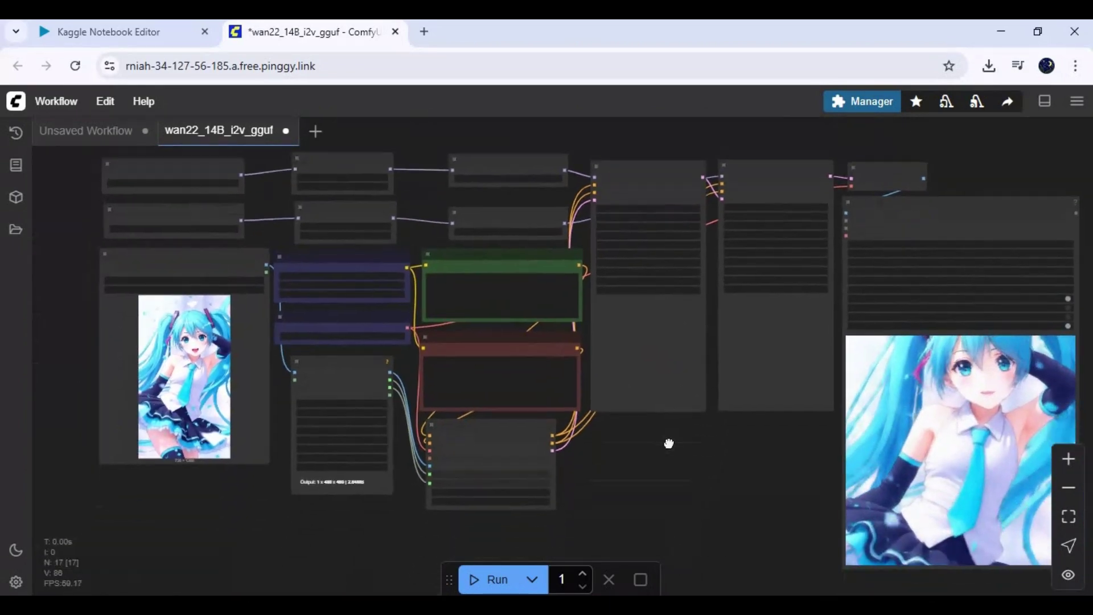
# Highlight the 00:18:32 prompt execution time at the end of the Kaggle notebook log
pyautogui.click(109, 34)
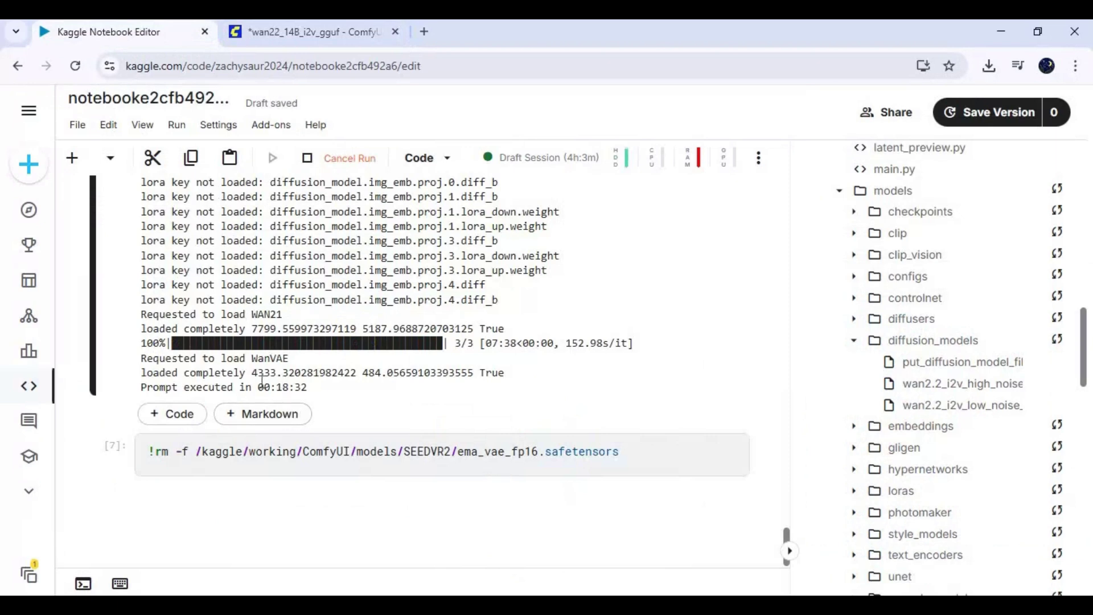
pyautogui.moveTo(332, 393); pyautogui.dragTo(263, 388)
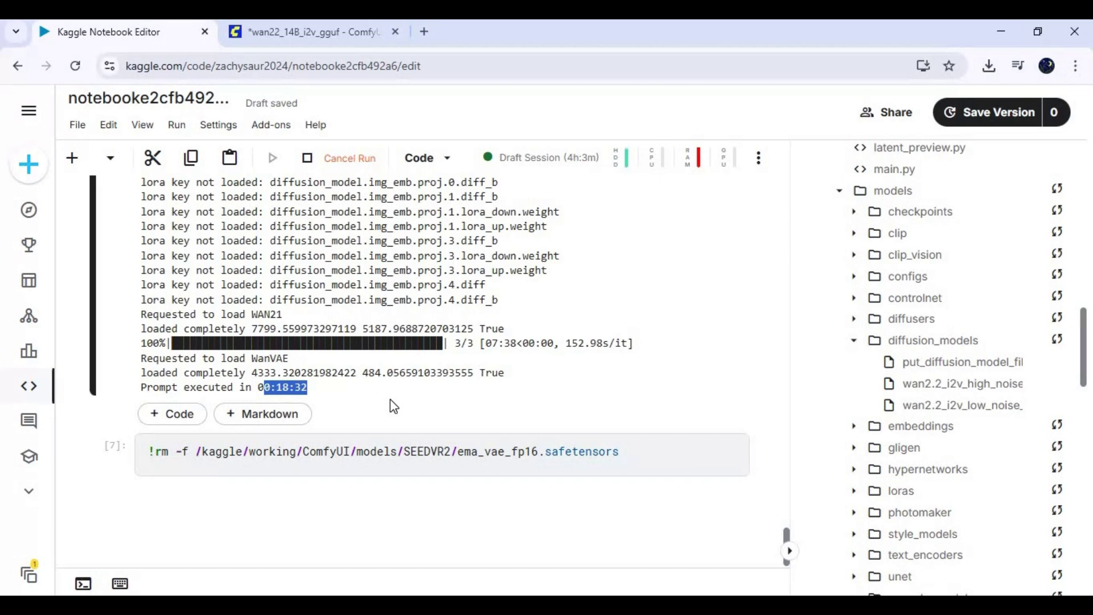
pyautogui.click(392, 400)
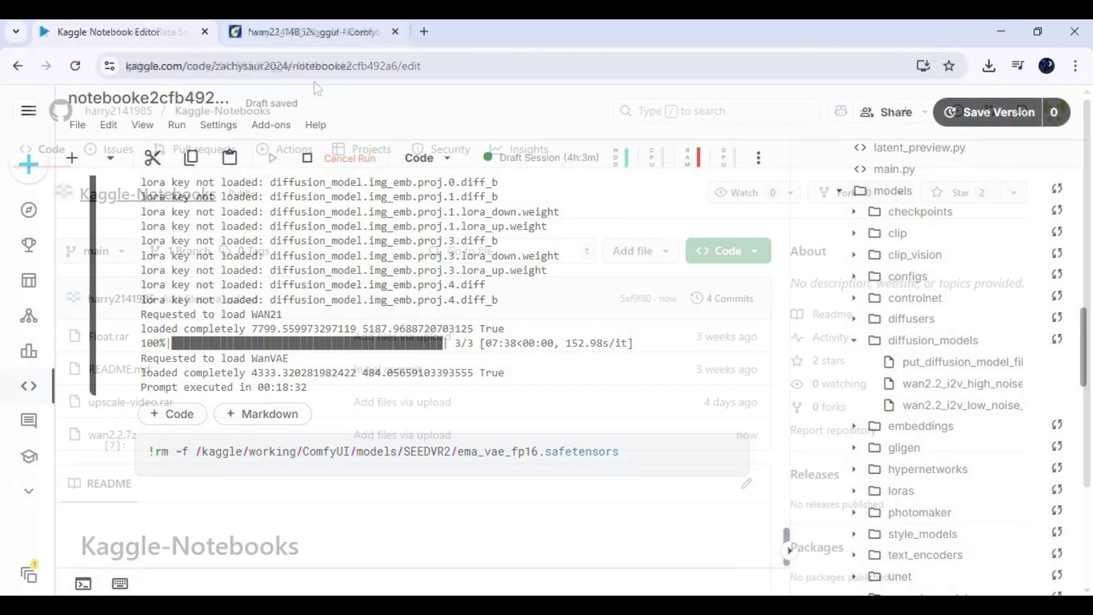
# Open the wan2.2.7z file page in the Kaggle-Notebooks GitHub repository
pyautogui.click(281, 67)
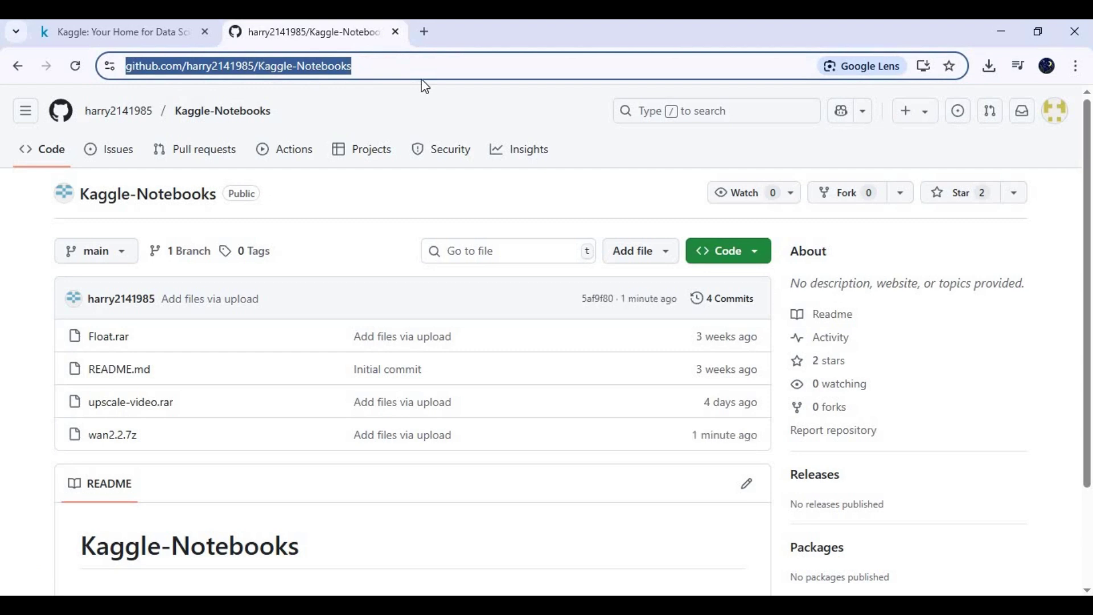
pyautogui.click(116, 438)
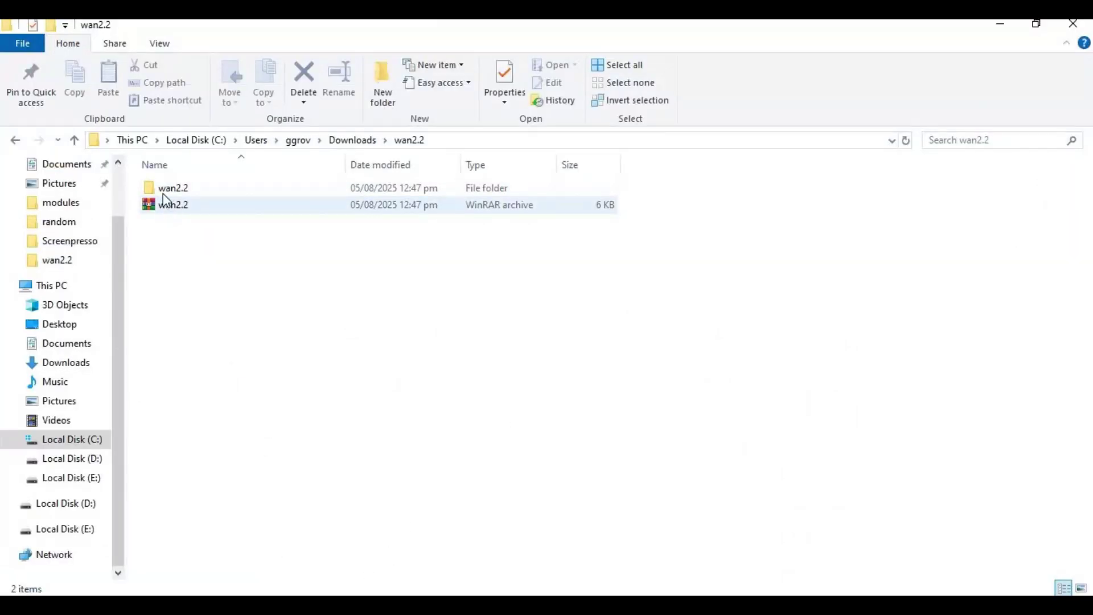
# Open the extracted wan2.2 folder showing wan2.2.ipynb and the wan22_14B_i2v_gguf workflow JSON
pyautogui.doubleClick(162, 189)
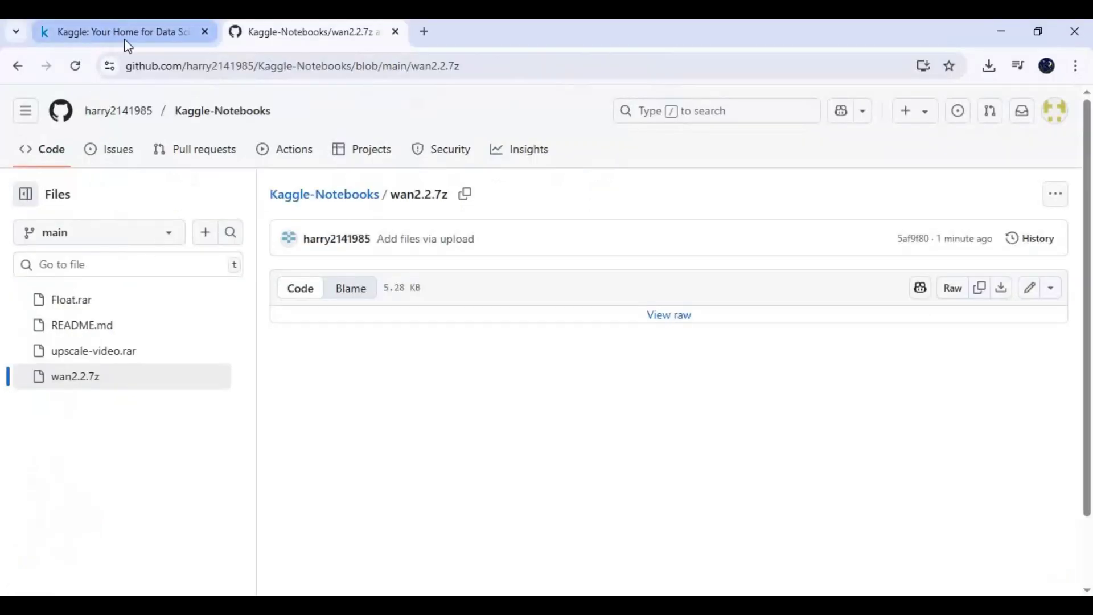
pyautogui.click(111, 33)
# Start a new empty Kaggle notebook, notebook542e2df6f6, from the Create menu
pyautogui.click(163, 68)
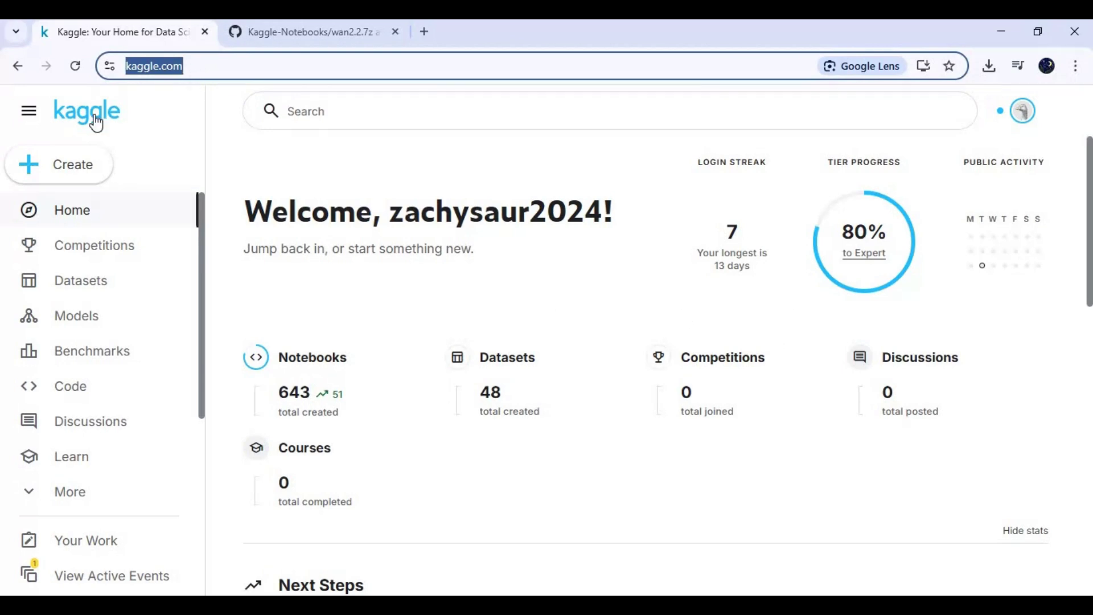
pyautogui.click(70, 179)
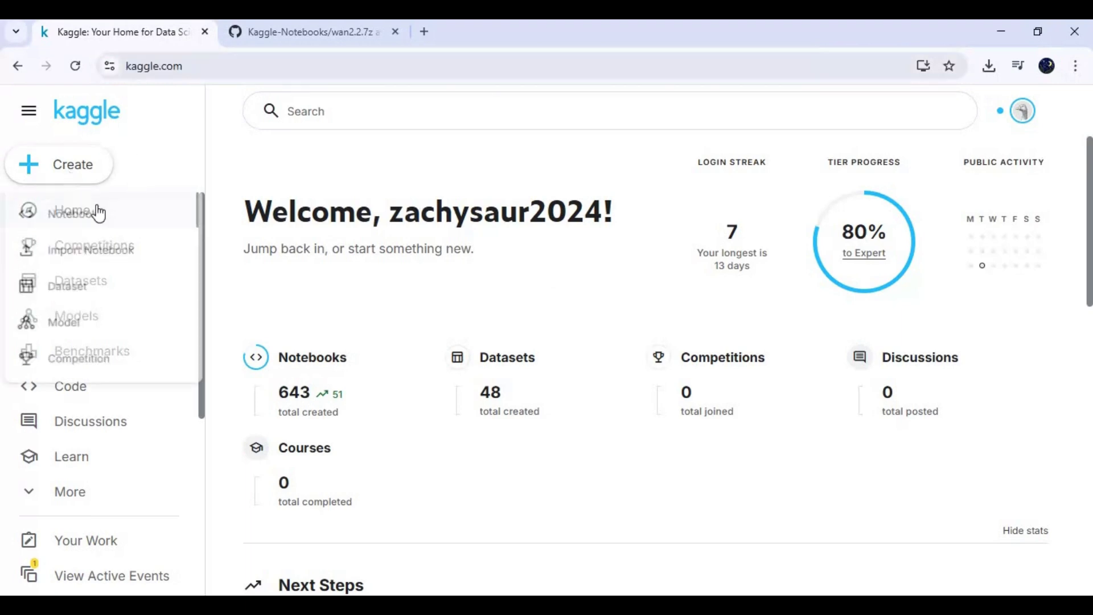
pyautogui.click(63, 216)
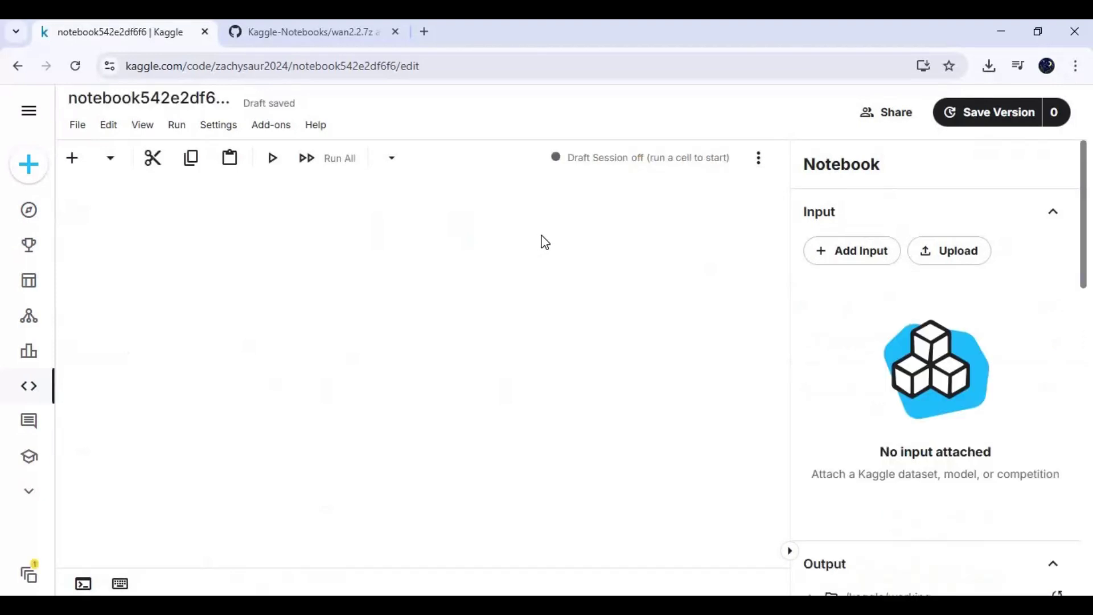
# Import wan2.2.ipynb from Downloads\wan2.2\wan2.2 into the new notebook
pyautogui.click(77, 128)
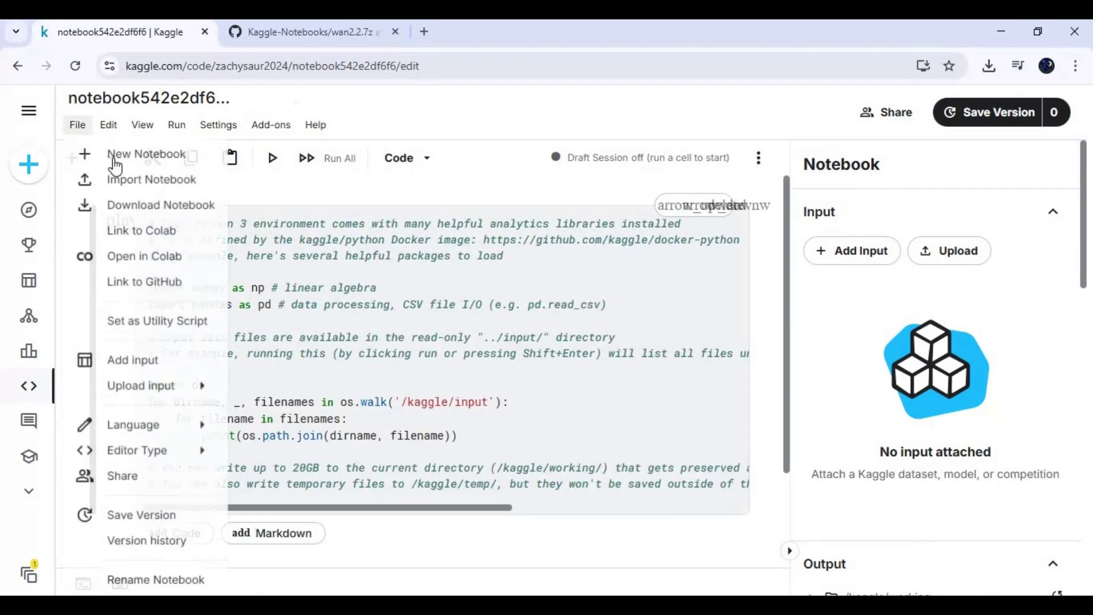
pyautogui.click(152, 180)
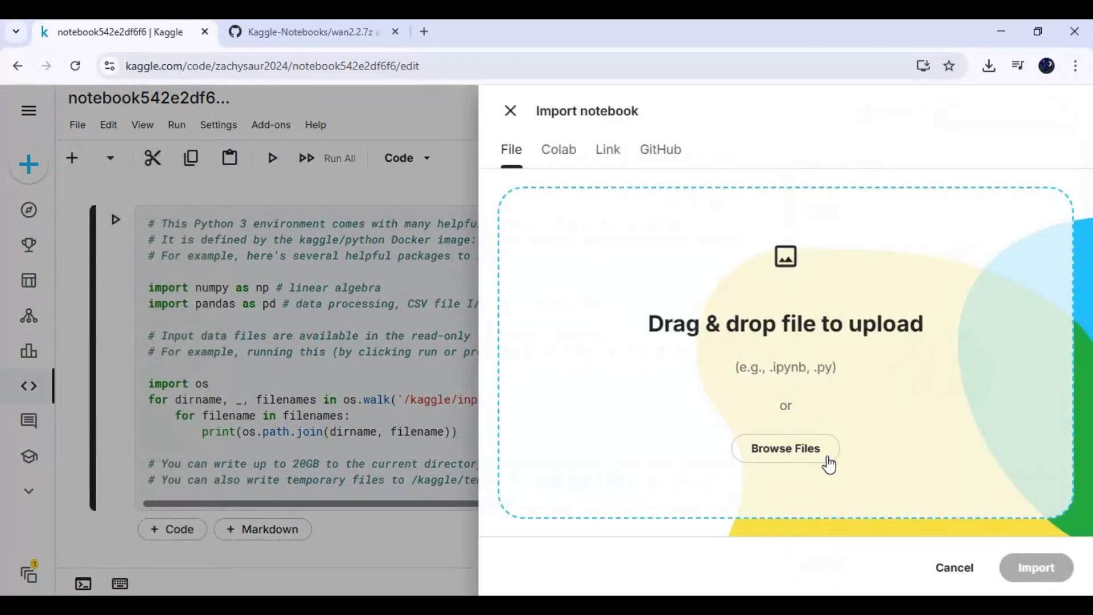
pyautogui.click(826, 457)
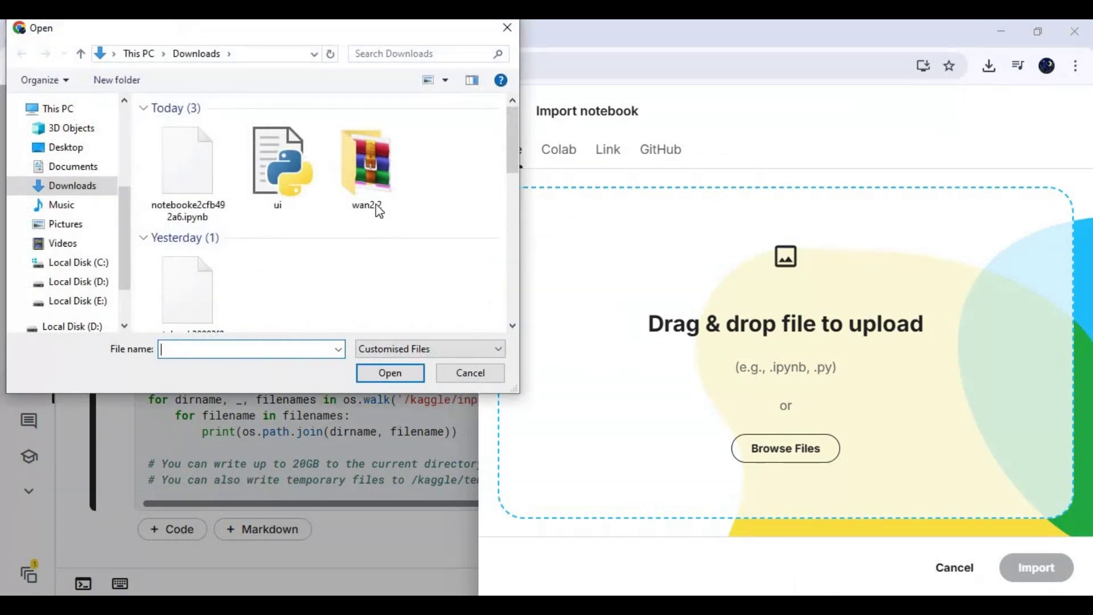
pyautogui.doubleClick(377, 185)
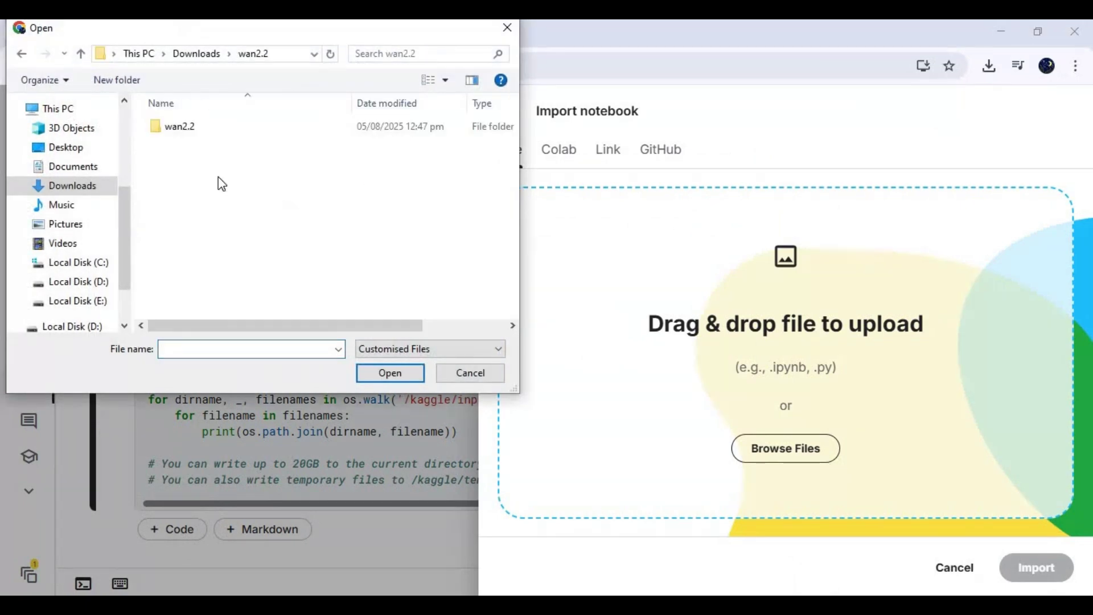
pyautogui.doubleClick(165, 125)
pyautogui.doubleClick(203, 128)
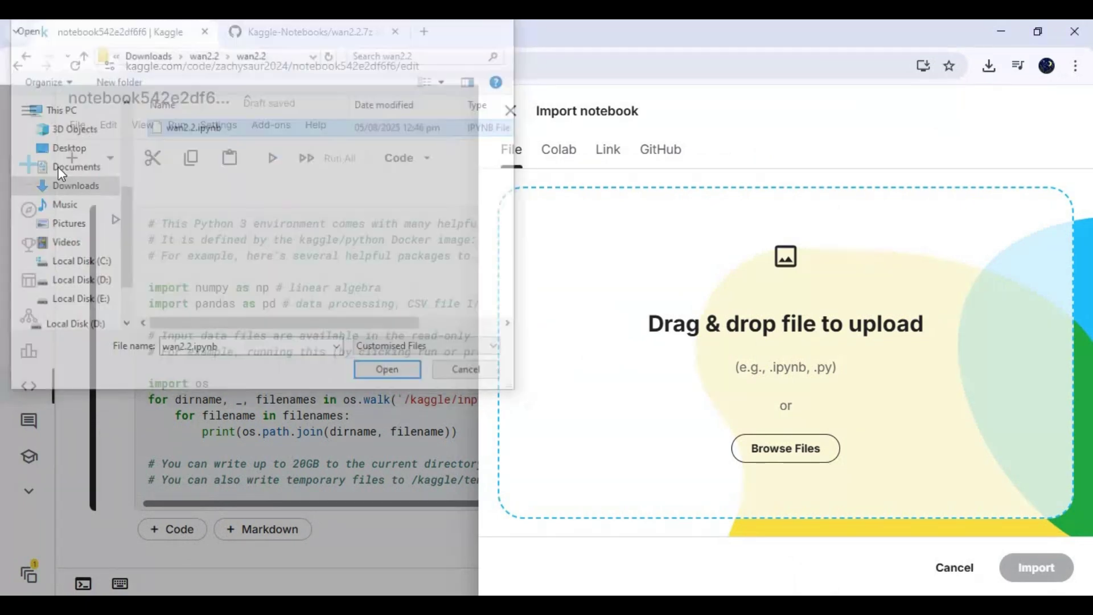
pyautogui.click(1035, 569)
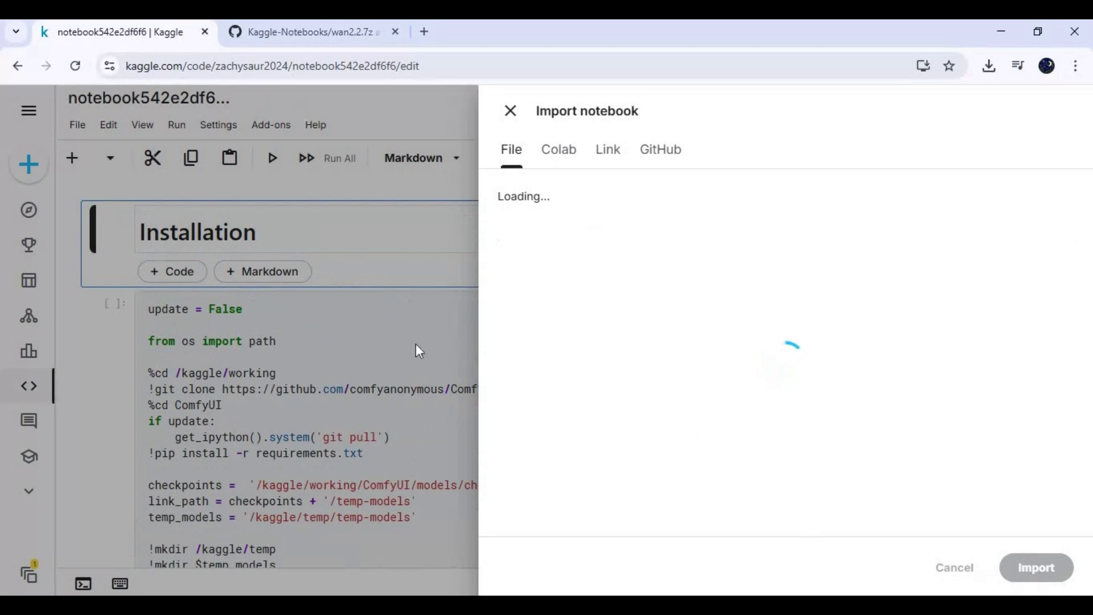
# Switch the notebook accelerator to GPU P100
pyautogui.scroll(-5, 712, 379)
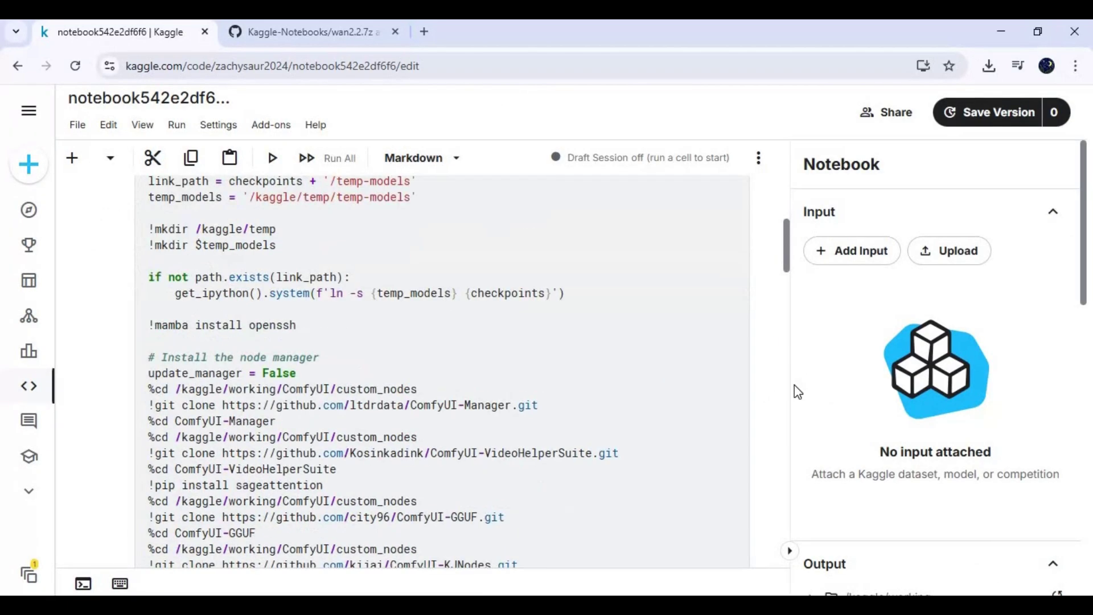
pyautogui.scroll(-4, 653, 374)
pyautogui.scroll(9, 674, 386)
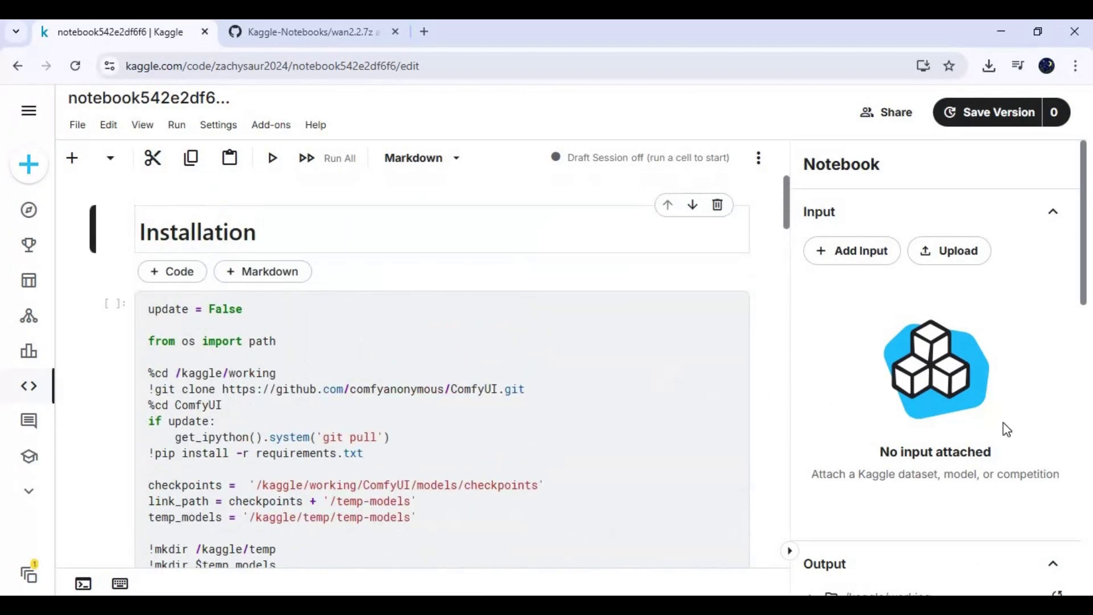
pyautogui.scroll(-8, 943, 433)
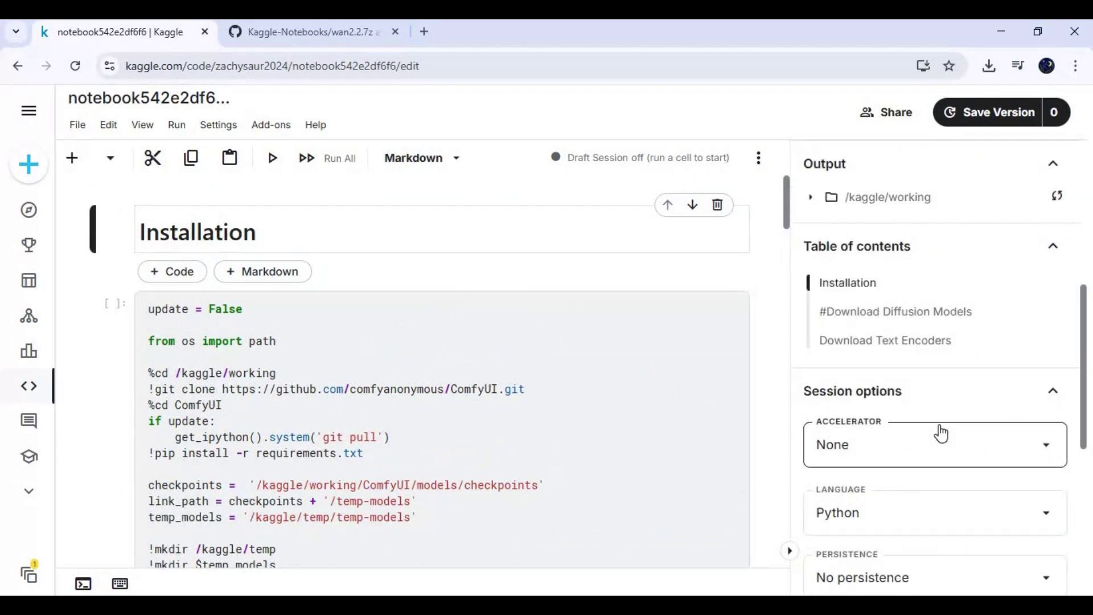
pyautogui.scroll(-1, 859, 366)
pyautogui.click(859, 367)
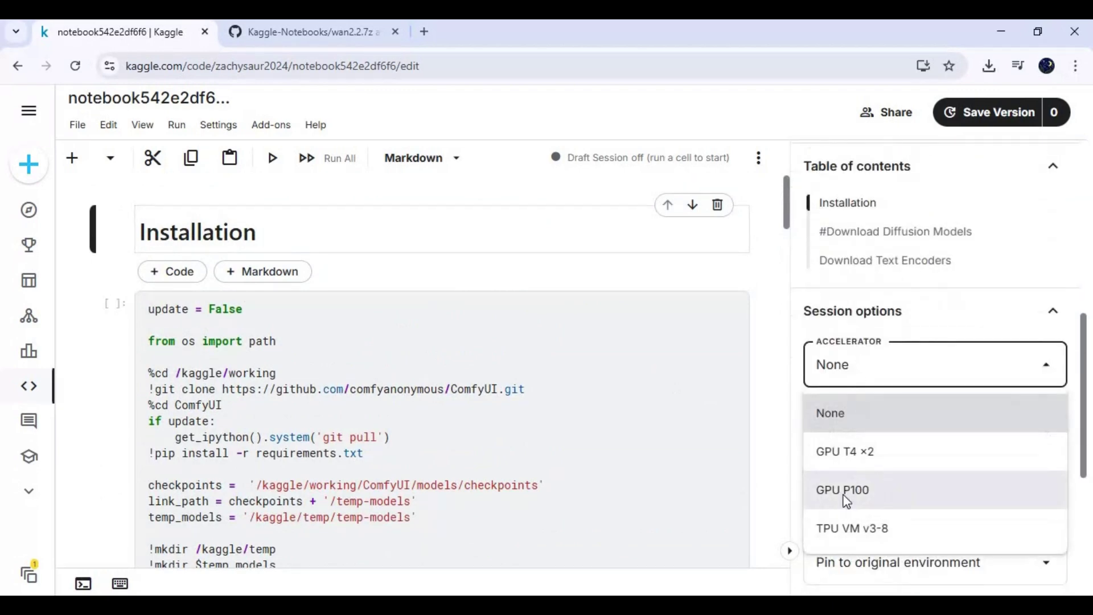
pyautogui.click(847, 491)
pyautogui.click(785, 426)
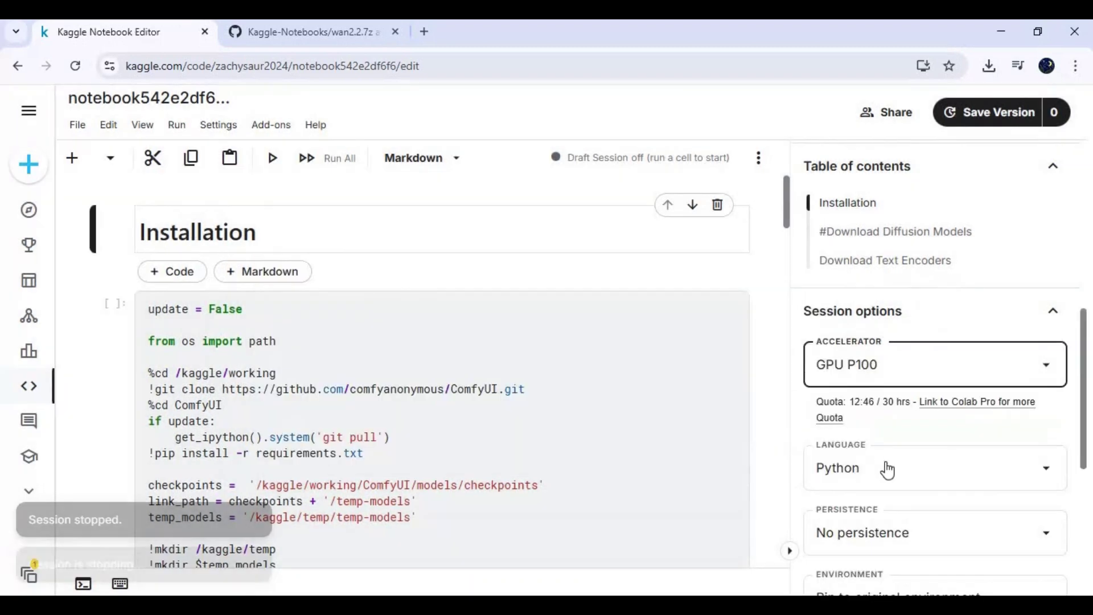
# Set notebook persistence to Variables and Files
pyautogui.scroll(-3, 872, 427)
pyautogui.click(849, 372)
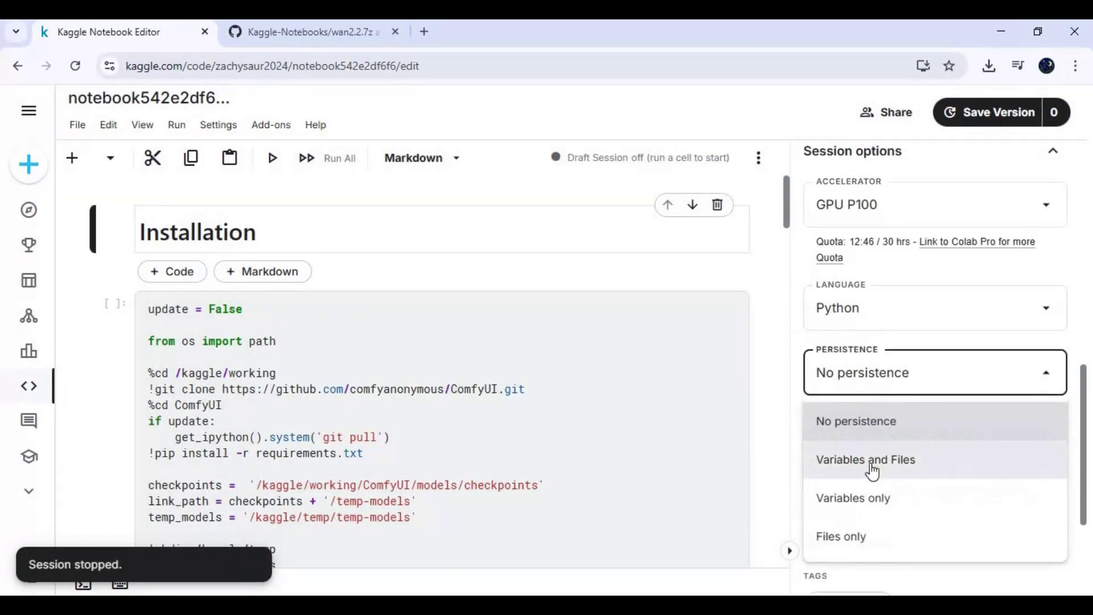
pyautogui.click(856, 463)
pyautogui.scroll(-3, 808, 393)
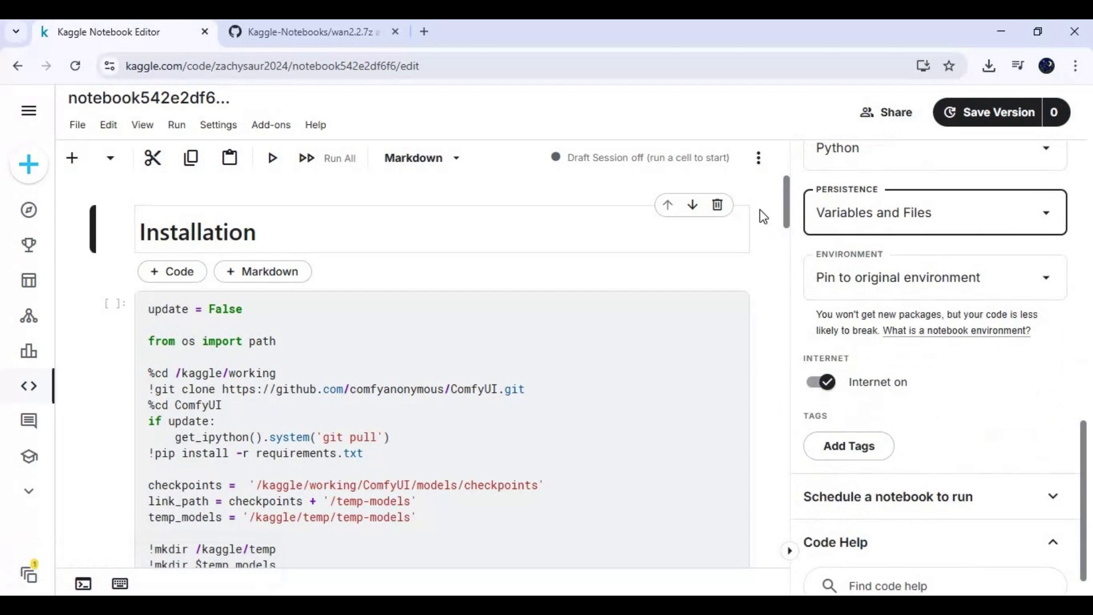
pyautogui.click(758, 157)
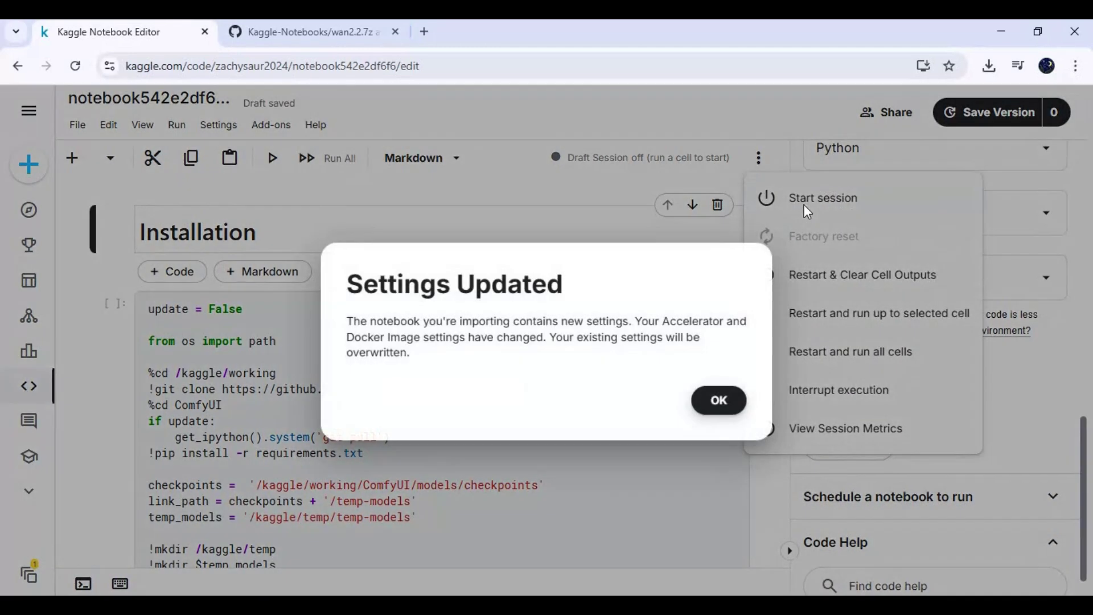
# Accept the Settings Updated notice and start the notebook's draft session
pyautogui.click(731, 401)
pyautogui.click(809, 206)
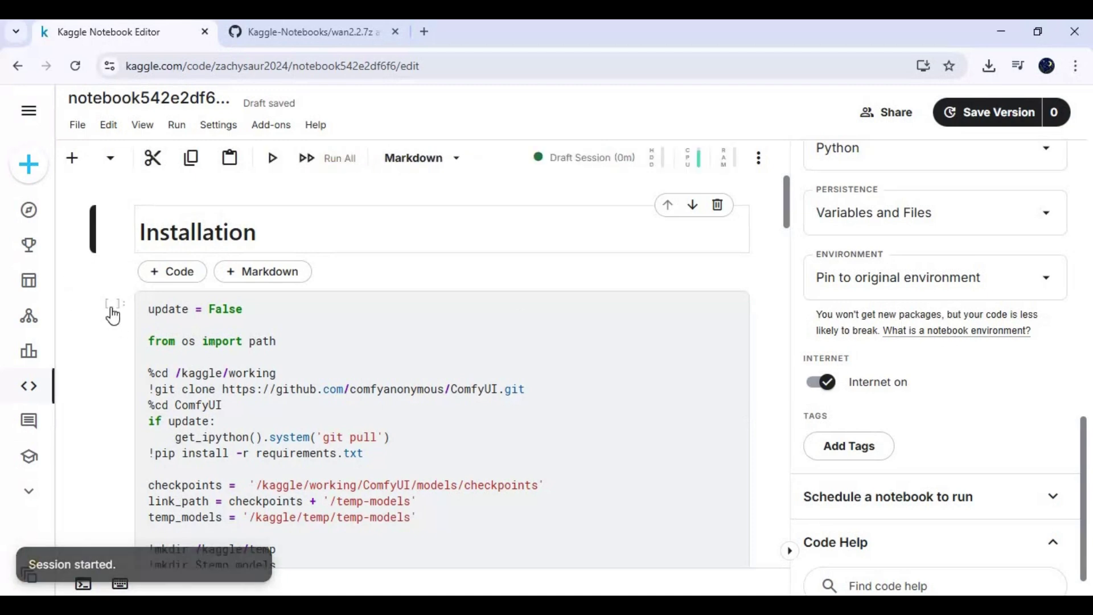
pyautogui.click(112, 314)
# Run the Installation cell, cloning ComfyUI, ComfyUI-GGUF and KJNodes and installing sageattention 1.0.6
pyautogui.click(115, 310)
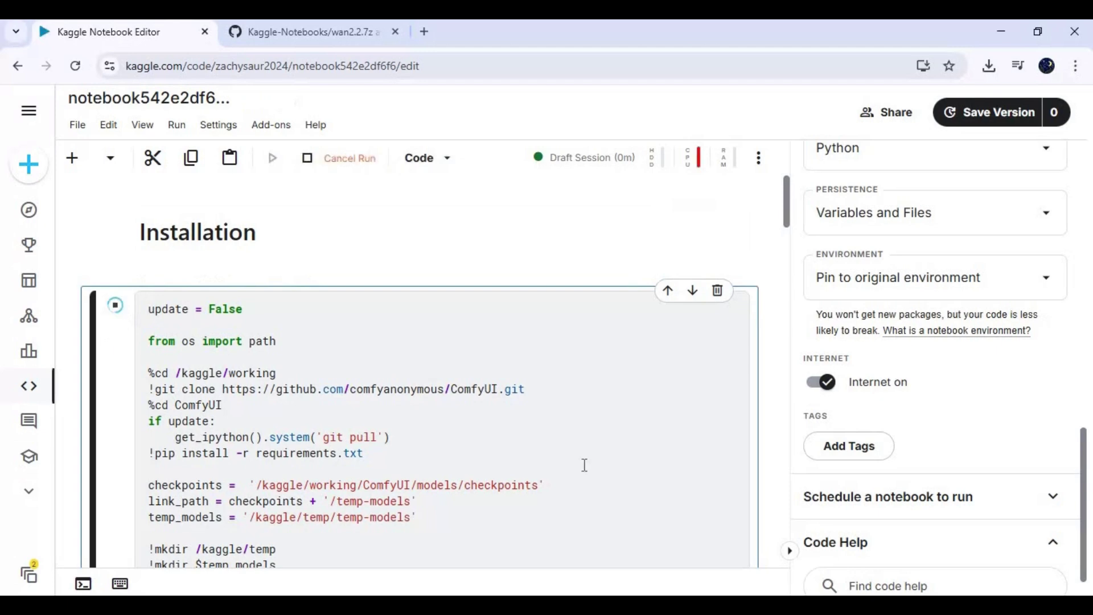
pyautogui.scroll(-5, 586, 465)
pyautogui.scroll(-5, 587, 465)
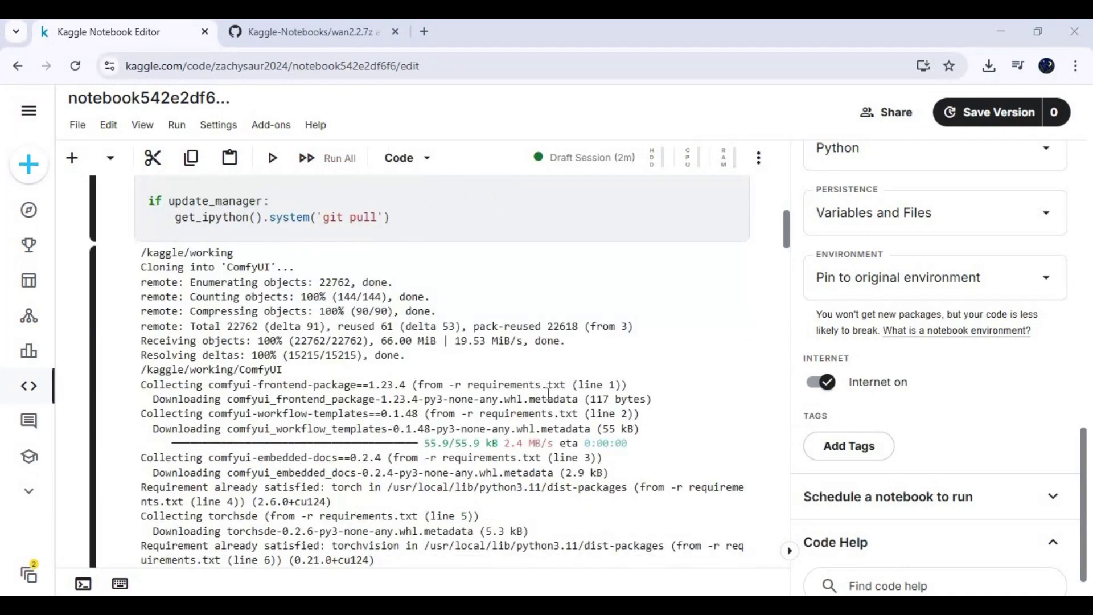
pyautogui.scroll(-5, 546, 395)
pyautogui.scroll(-15, 546, 395)
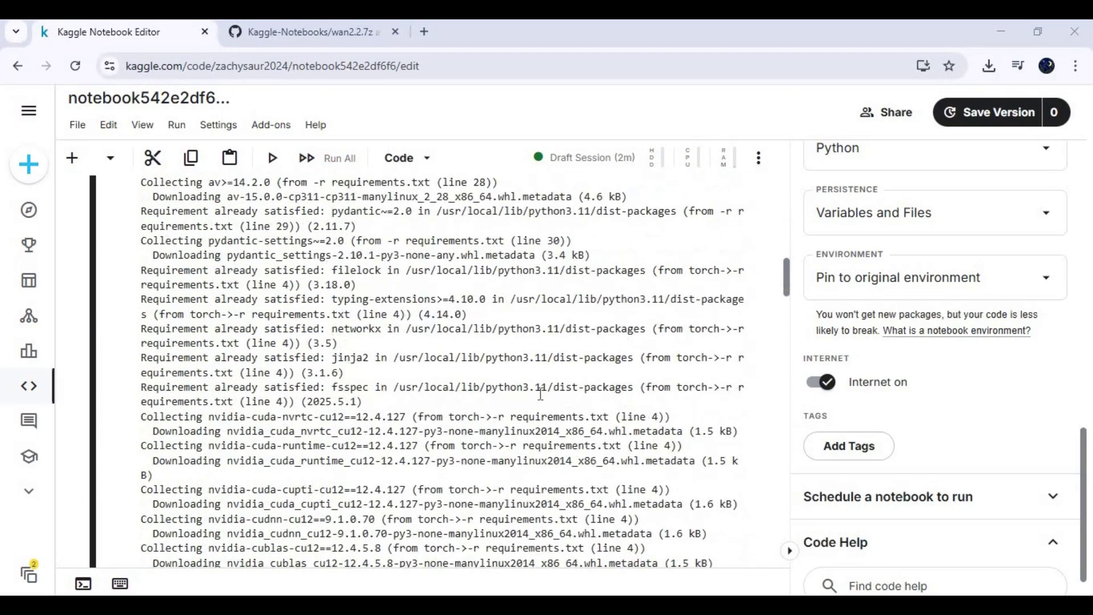
pyautogui.scroll(-20, 541, 394)
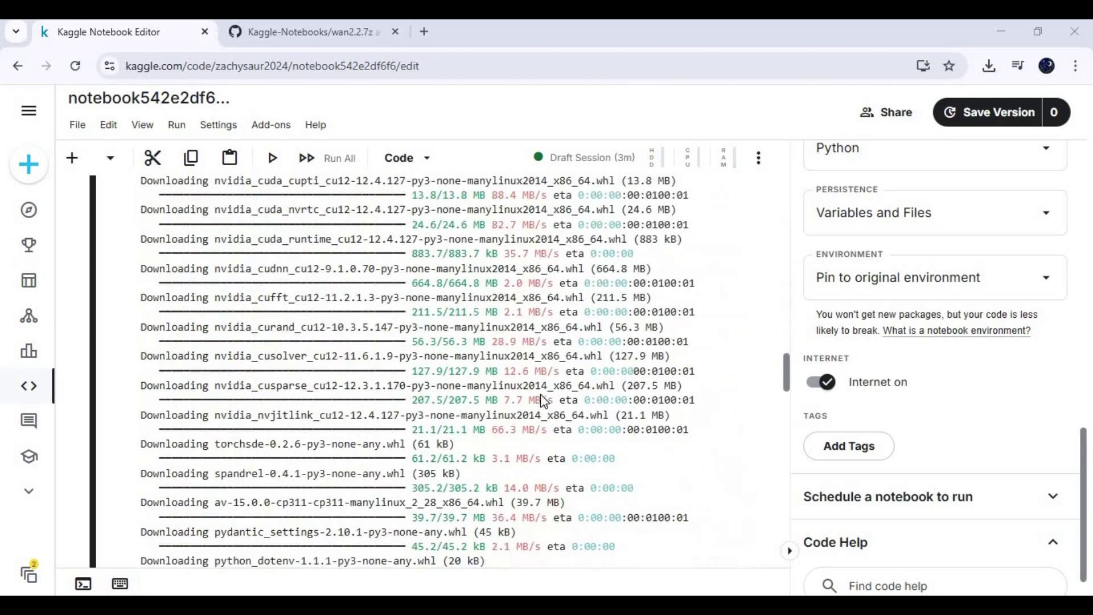
pyautogui.scroll(-15, 544, 398)
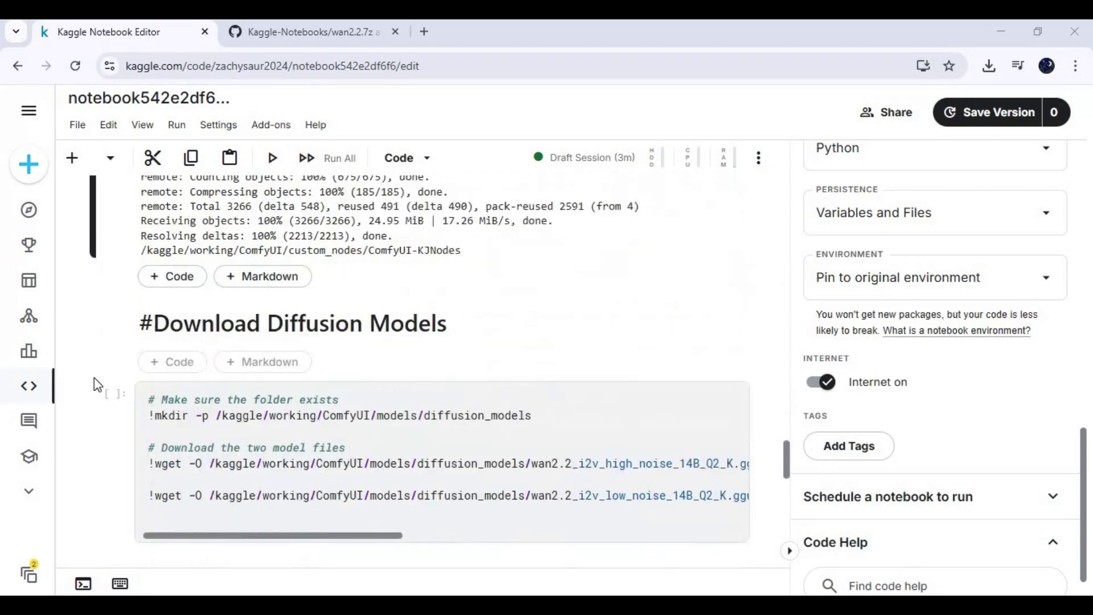
# Run the download cell for the Wan 2.2 i2v 14B Q2_K high- and low-noise GGUF models
pyautogui.click(108, 399)
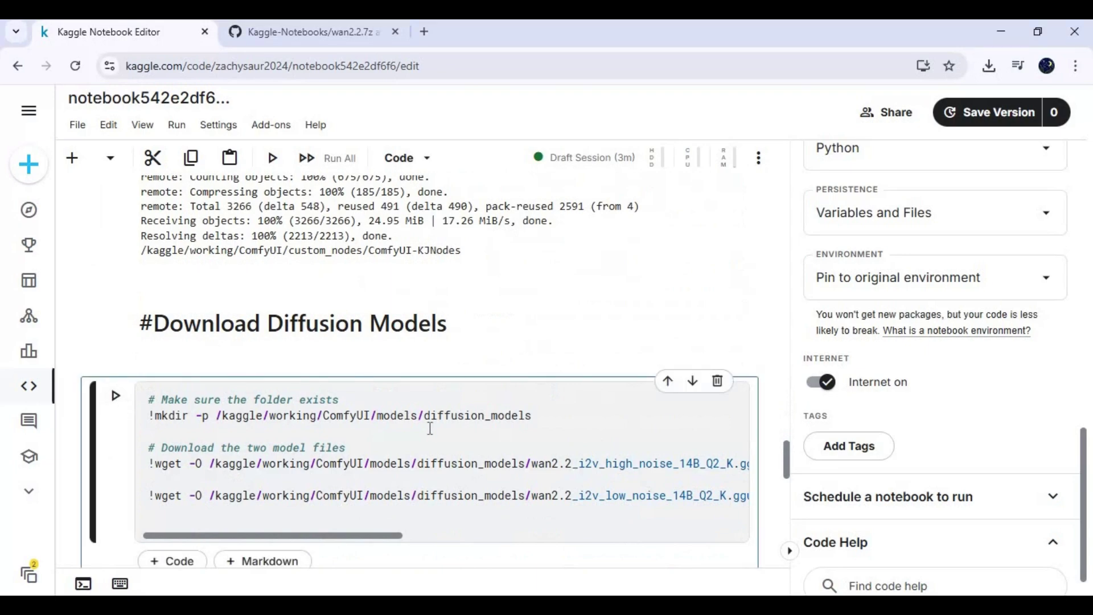
pyautogui.hotkey('shift', 'Return')
pyautogui.scroll(-5, 513, 456)
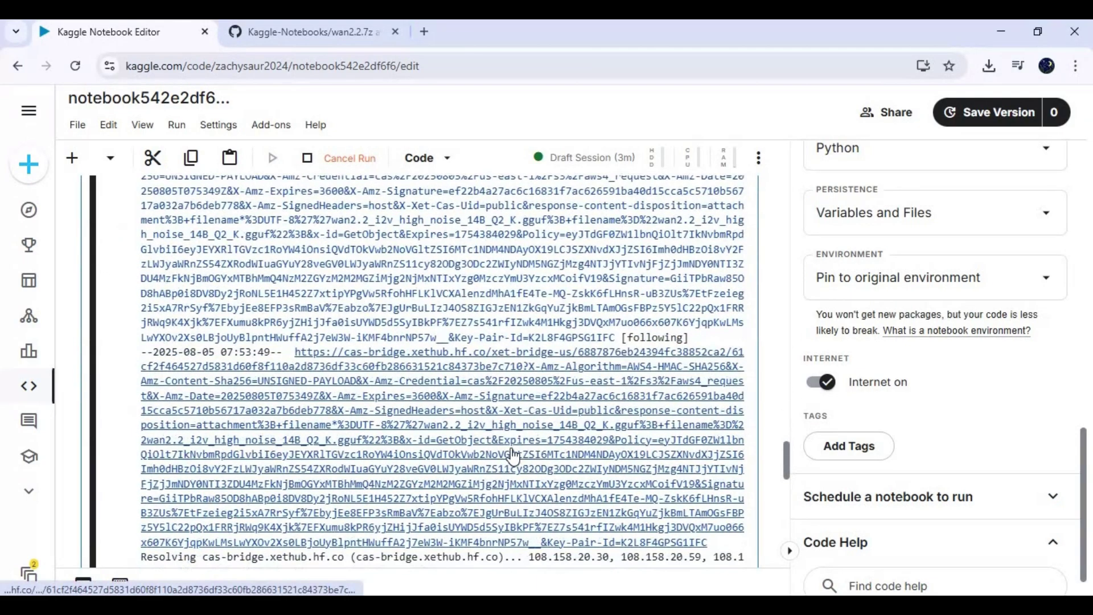
pyautogui.scroll(-3, 512, 455)
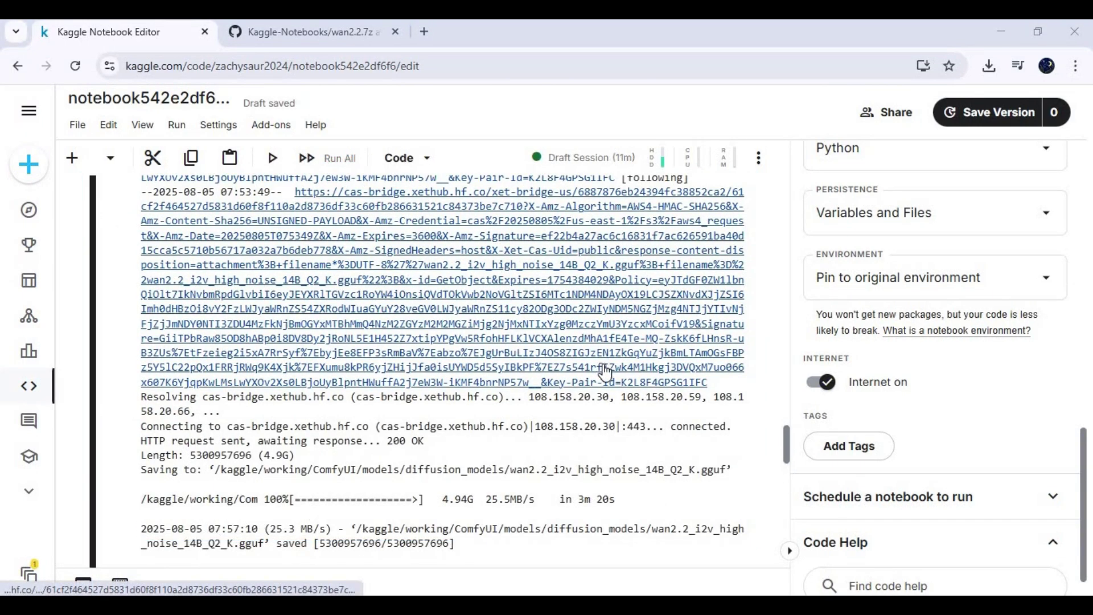
pyautogui.scroll(-9, 604, 373)
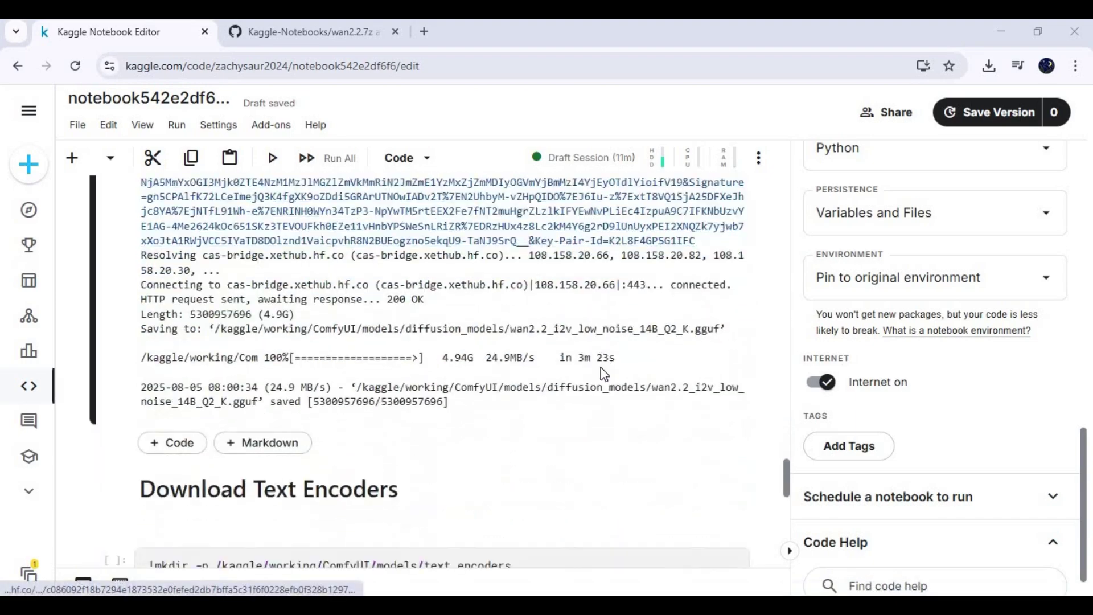
pyautogui.scroll(-5, 600, 370)
pyautogui.scroll(2, 228, 399)
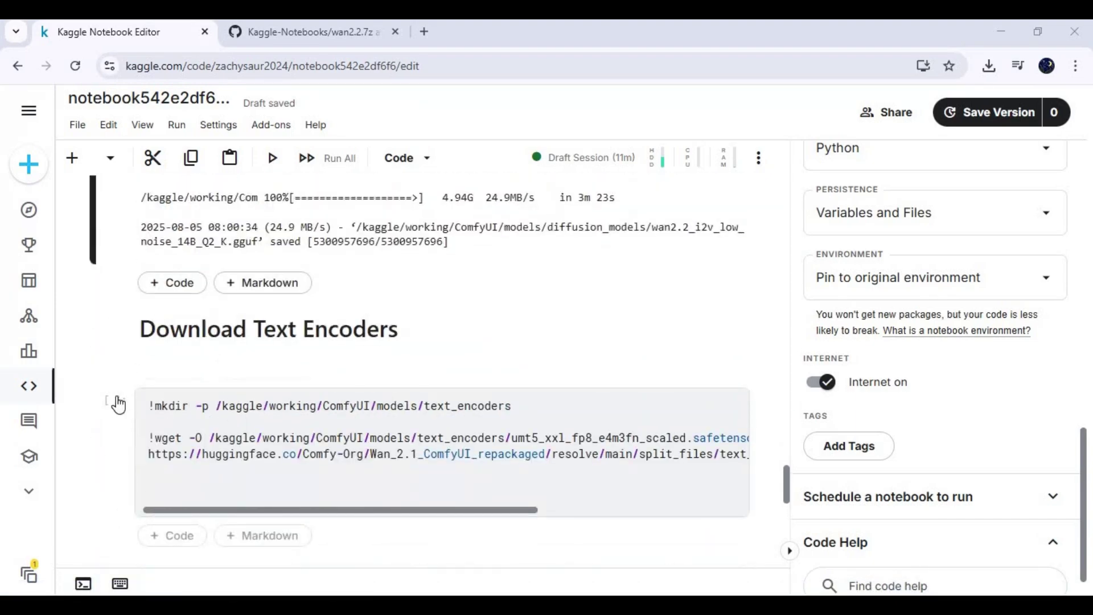
pyautogui.click(117, 404)
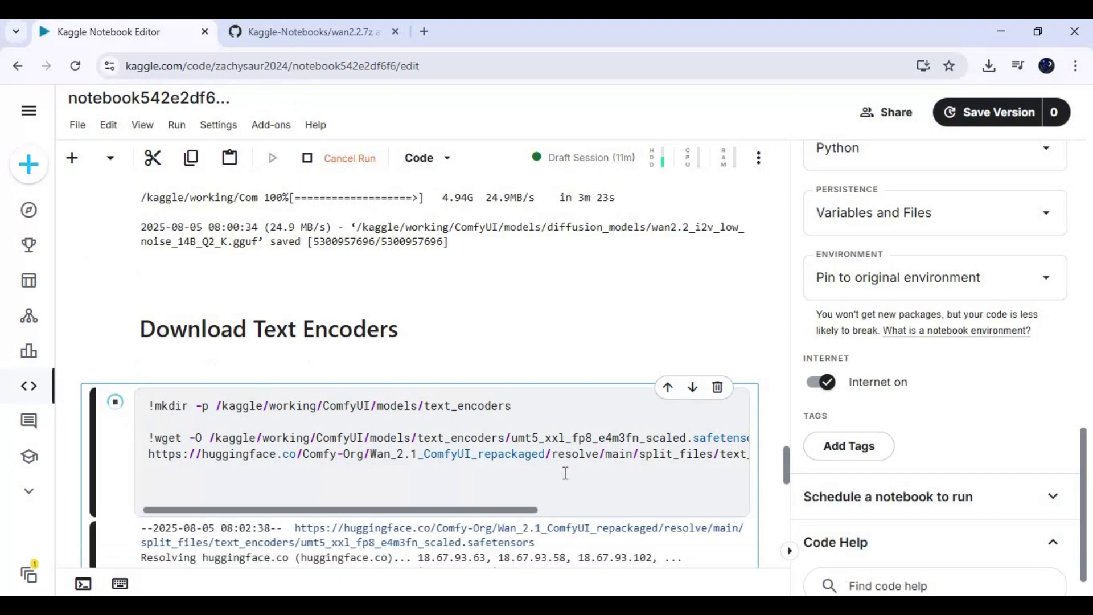
# Let the 6.3G umt5_xxl_fp8_e4m3fn_scaled text encoder finish downloading, then run the wan_2.1_vae download
pyautogui.scroll(-8, 561, 523)
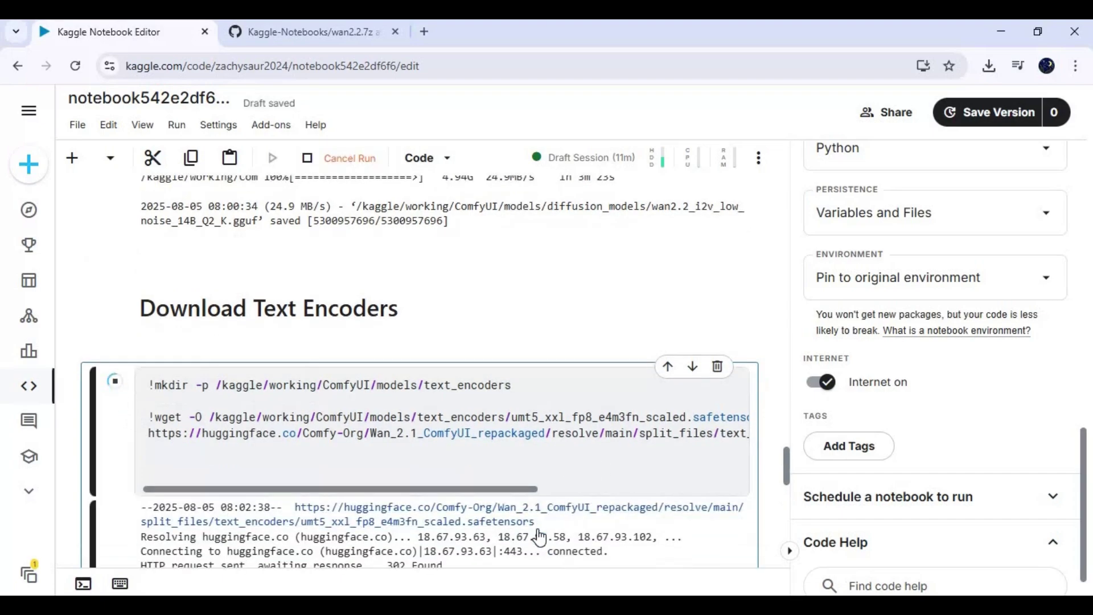
pyautogui.scroll(-3, 539, 529)
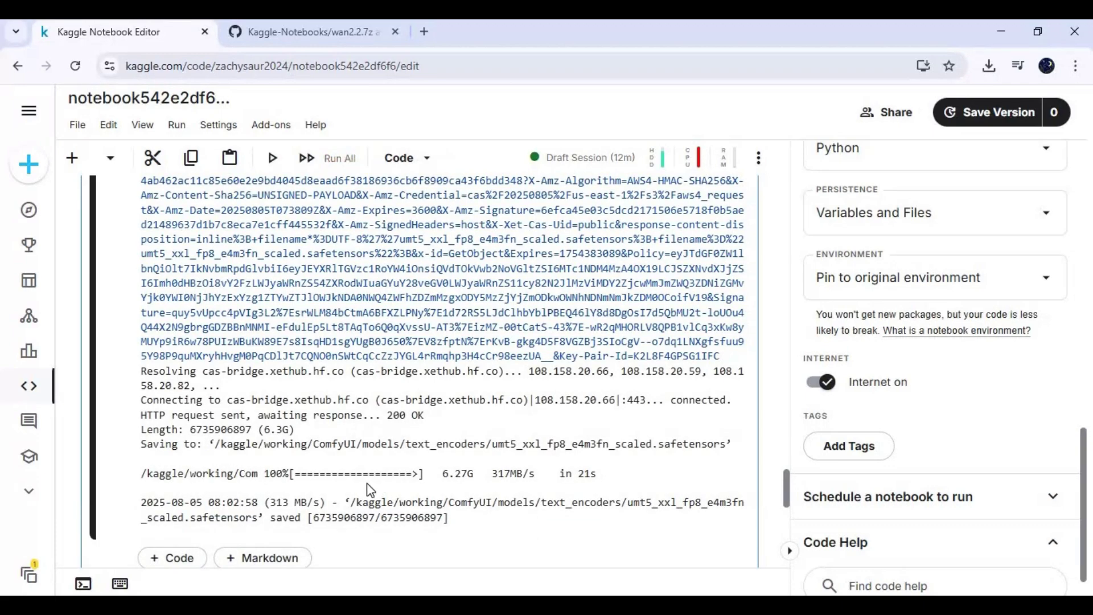
pyautogui.scroll(-4, 374, 490)
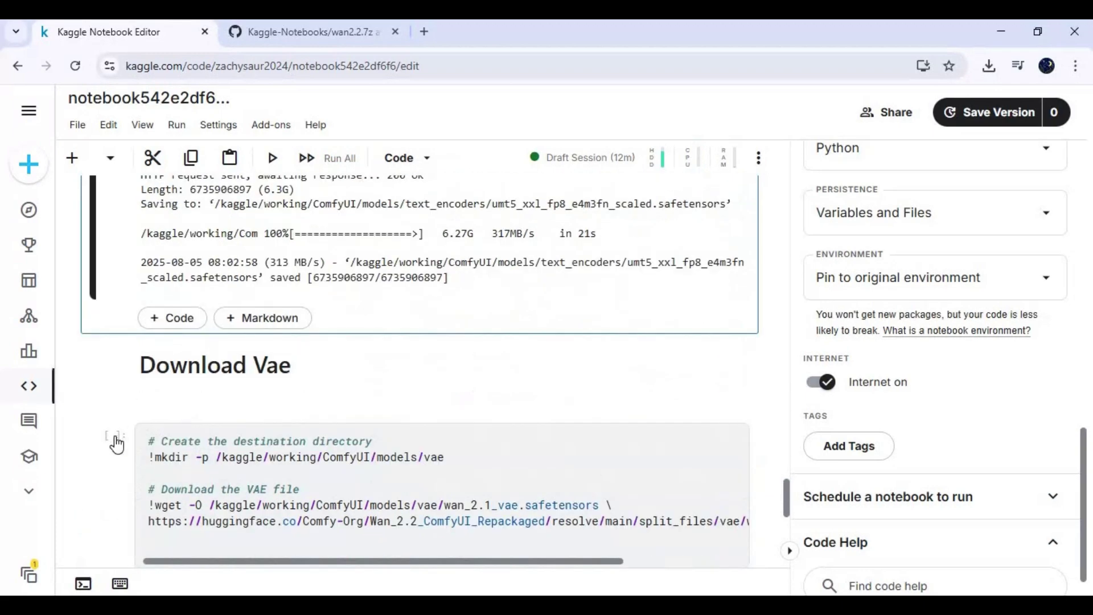
pyautogui.click(117, 445)
# Run the Download Loras cell to save the lightx2v I2V 14B 480p LoRA into ComfyUI's loras folder
pyautogui.scroll(-10, 440, 401)
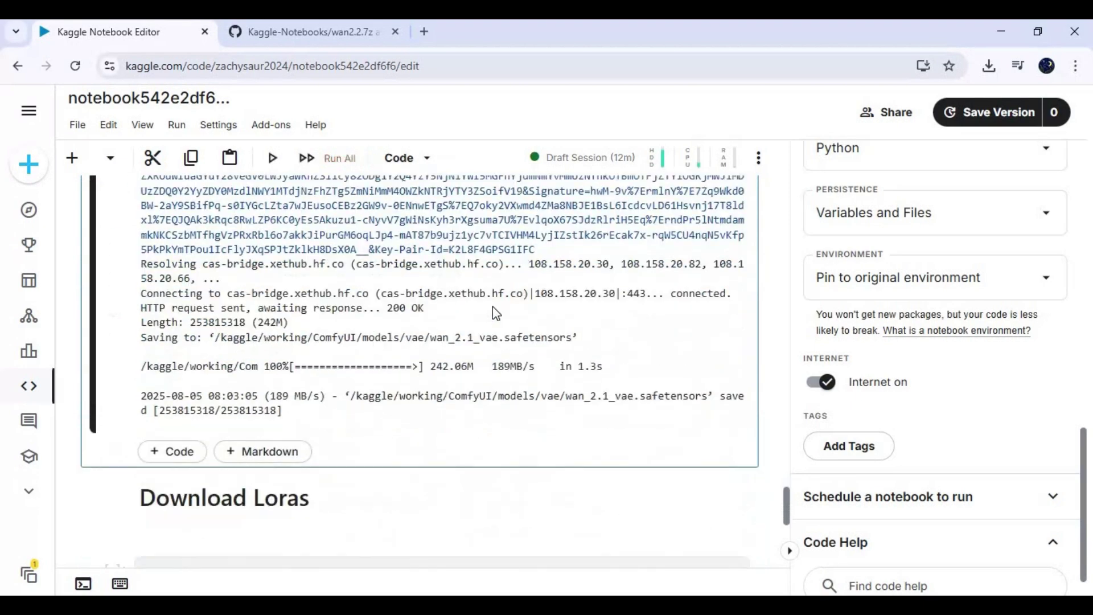
pyautogui.scroll(-3, 428, 361)
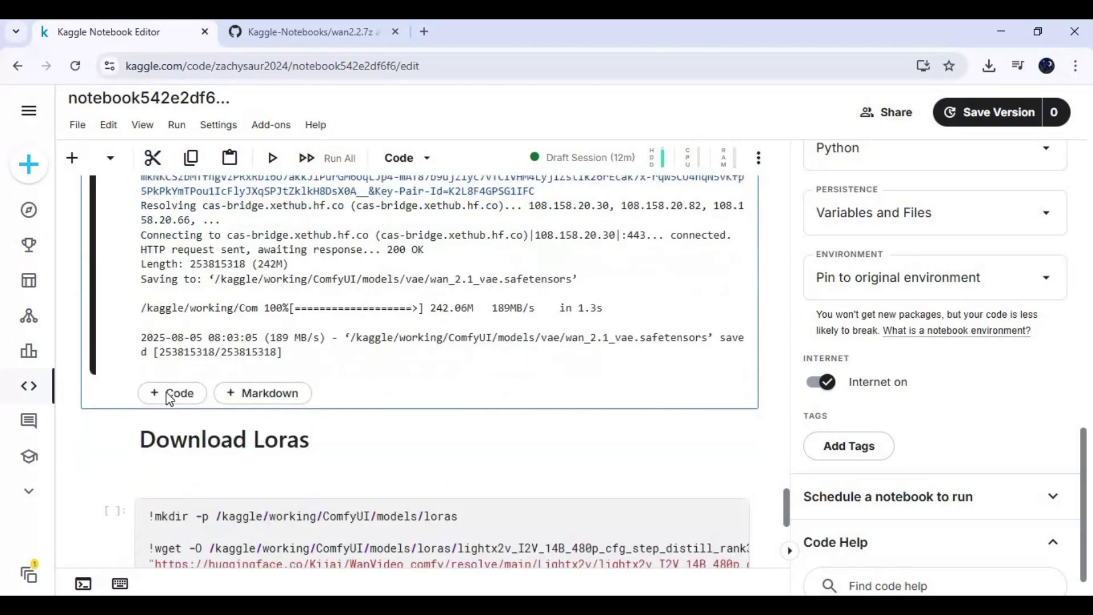
pyautogui.click(118, 420)
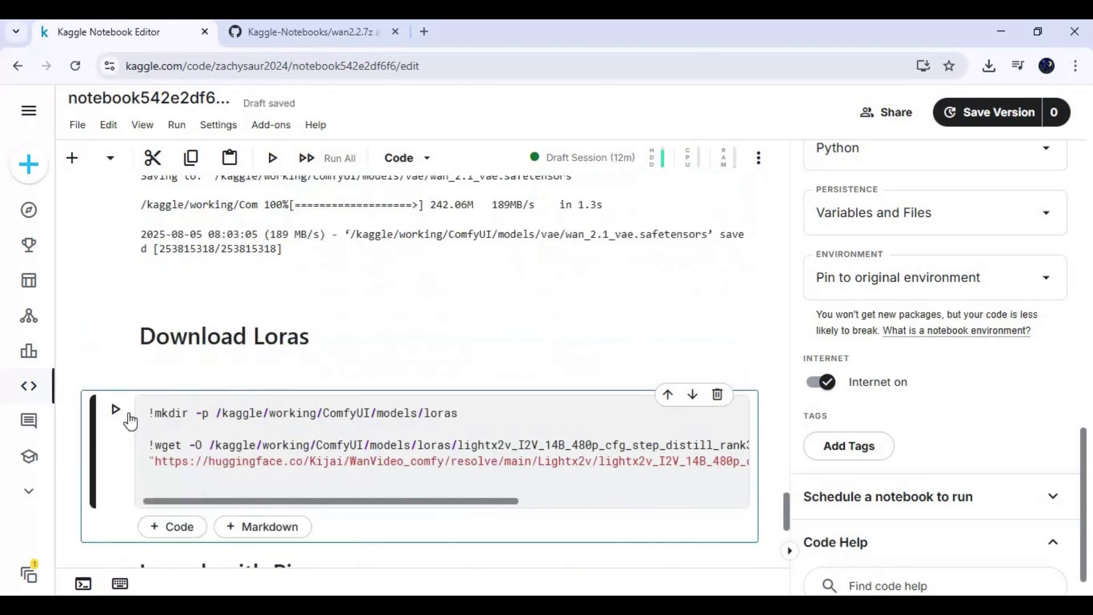
pyautogui.click(117, 414)
pyautogui.scroll(-1, 519, 454)
pyautogui.scroll(-2, 519, 454)
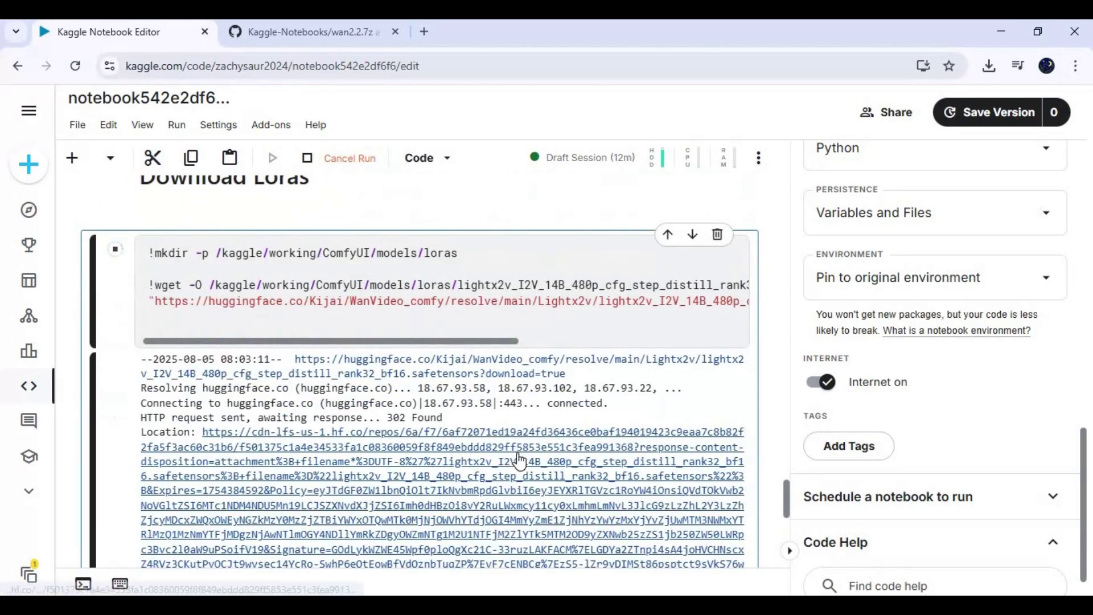
pyautogui.scroll(-6, 515, 458)
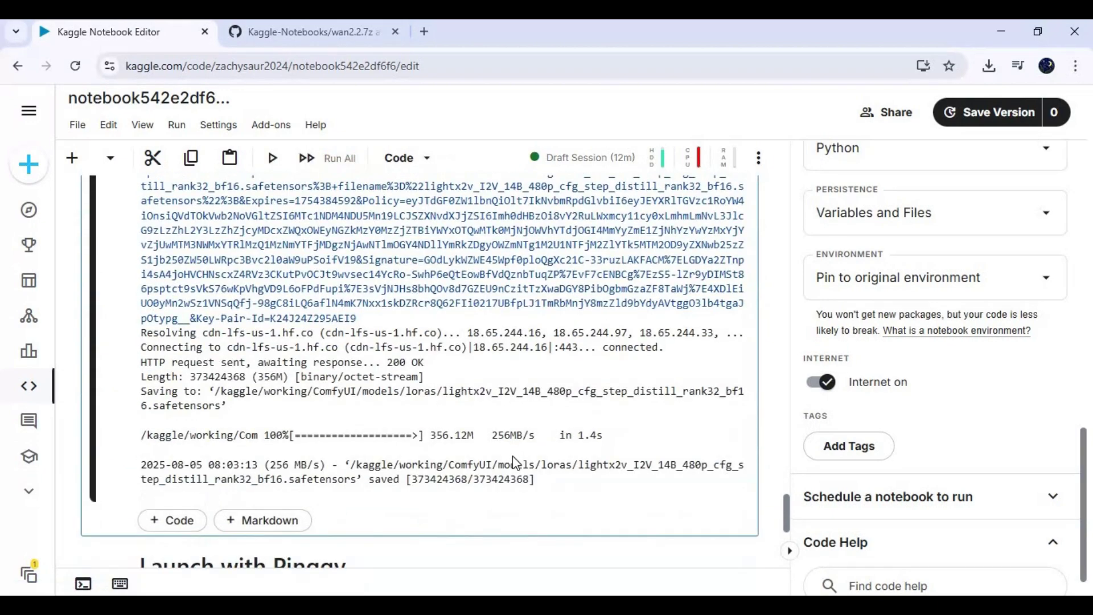
pyautogui.scroll(-3, 511, 456)
pyautogui.scroll(-1, 389, 500)
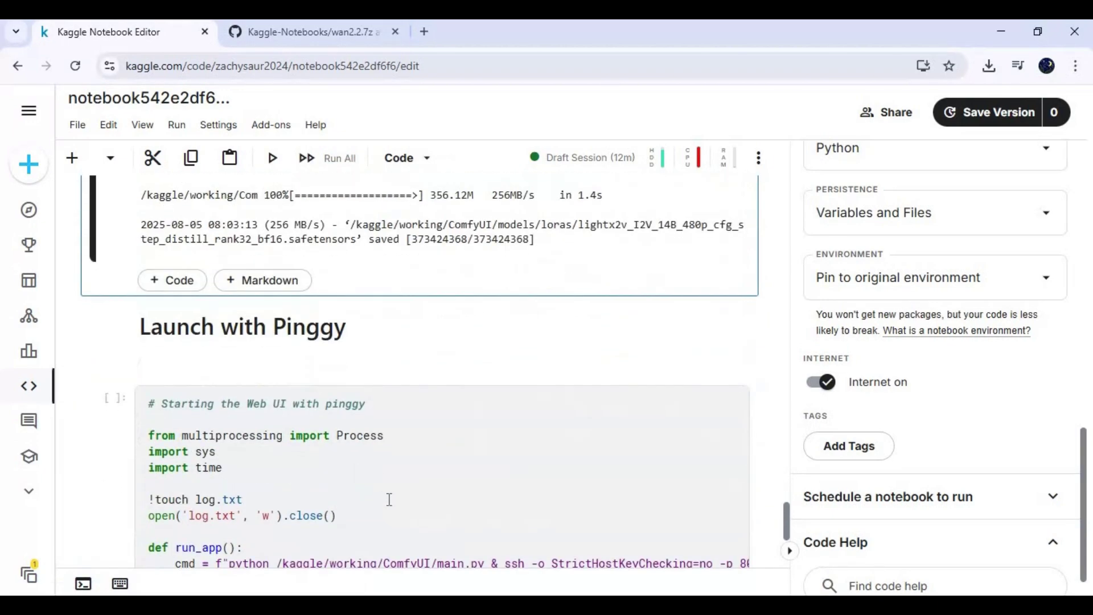
# Run the Launch with Pinggy cell and locate the pinggy.link URL in its output
pyautogui.click(115, 404)
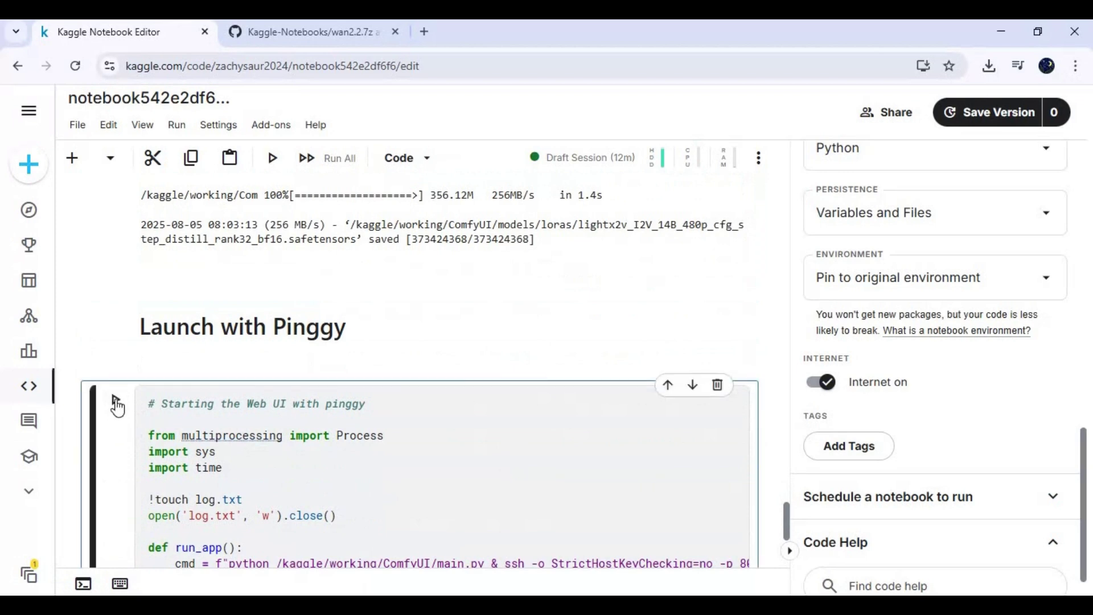
pyautogui.hotkey('ctrl', 'Return')
pyautogui.scroll(-10, 337, 466)
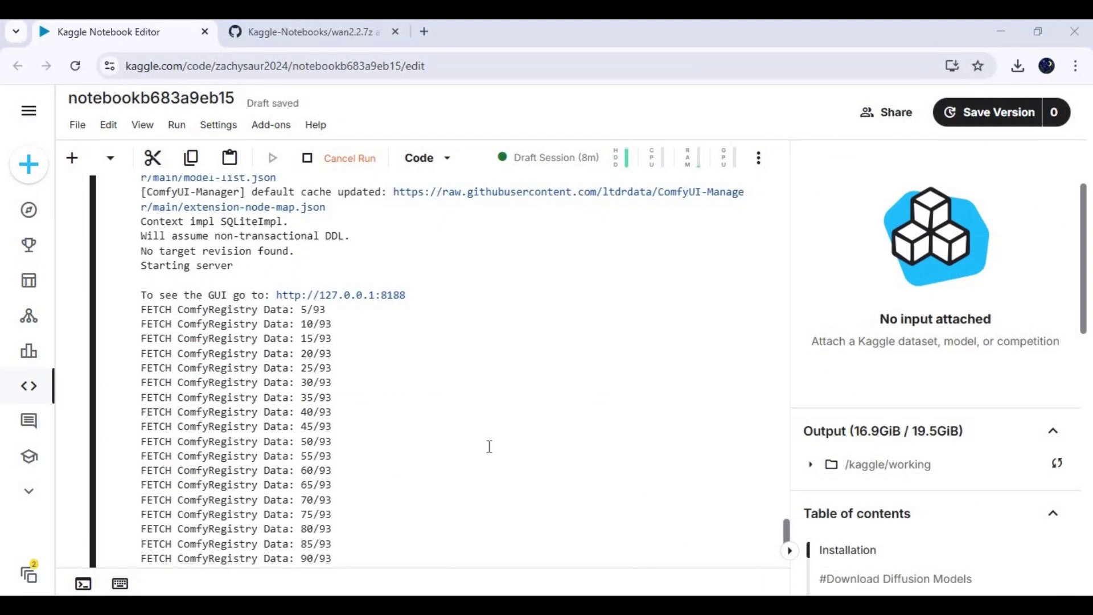
pyautogui.scroll(-6, 489, 446)
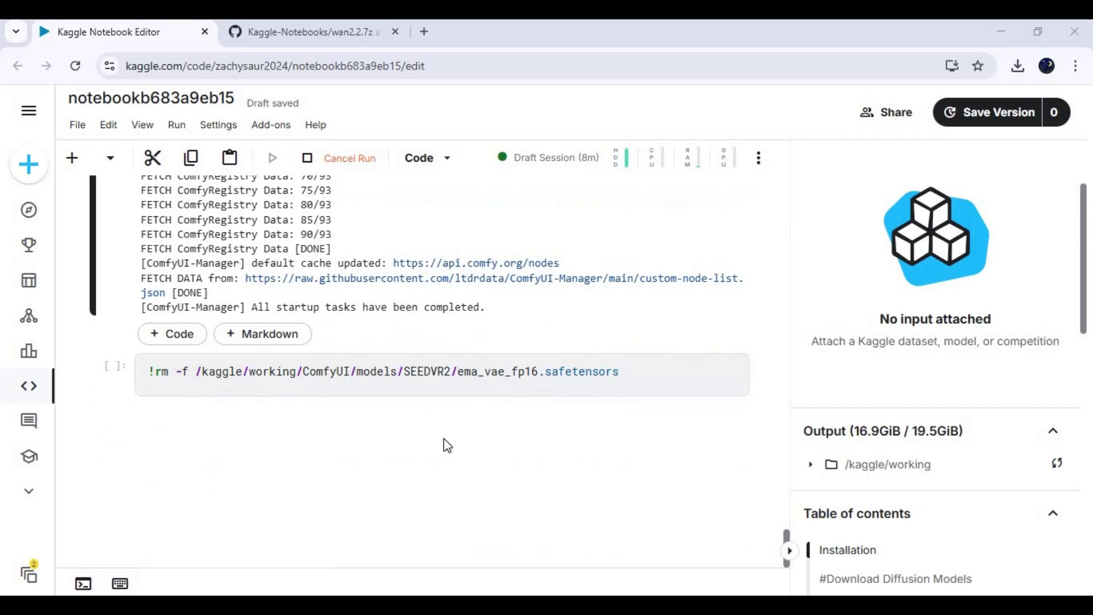
pyautogui.scroll(7, 443, 438)
pyautogui.scroll(9, 437, 415)
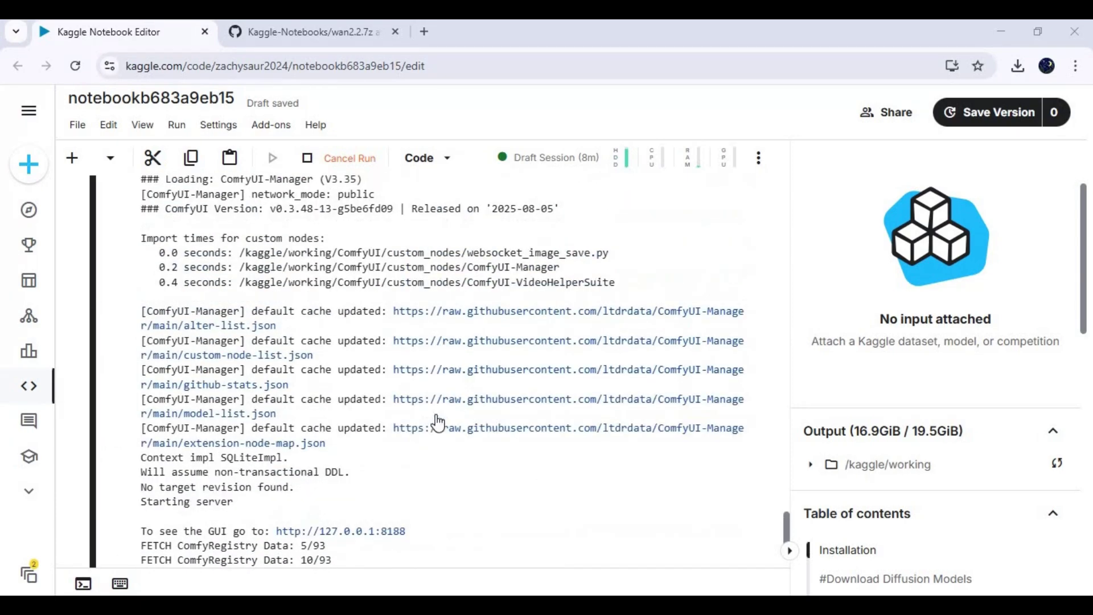
pyautogui.scroll(3, 437, 422)
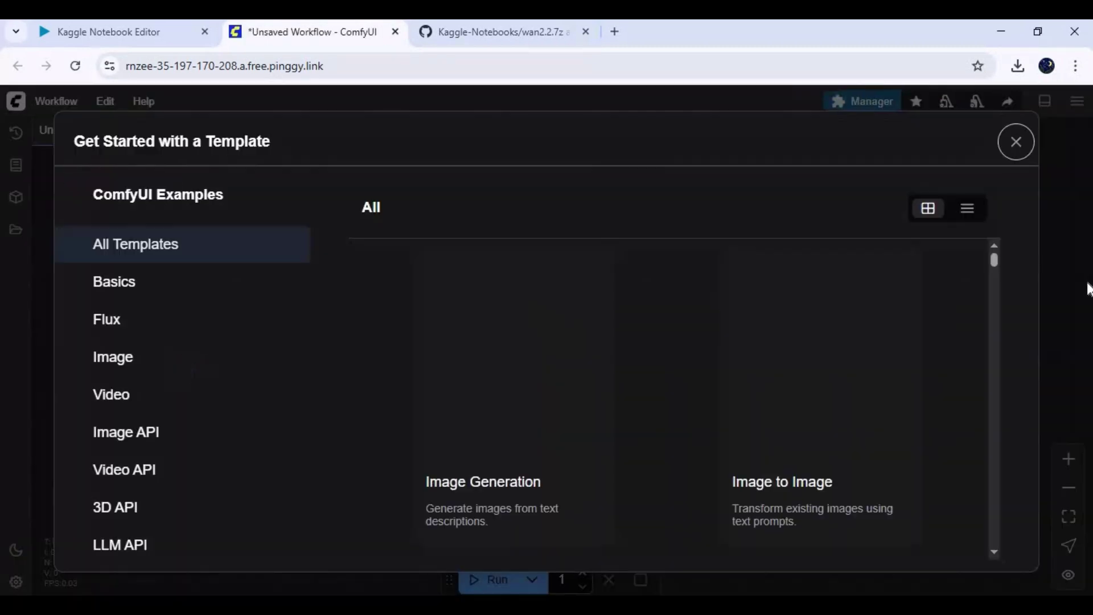
# Load the wan22_14B_i2v_gguf workflow file from disk and dismiss the missing node types warning
pyautogui.click(1018, 150)
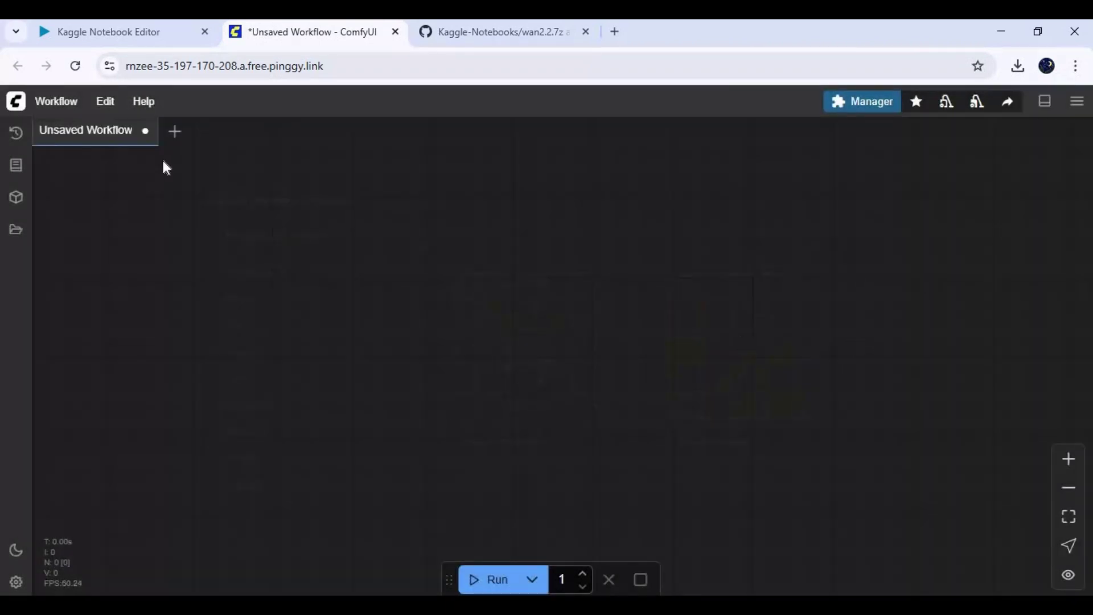
pyautogui.click(48, 104)
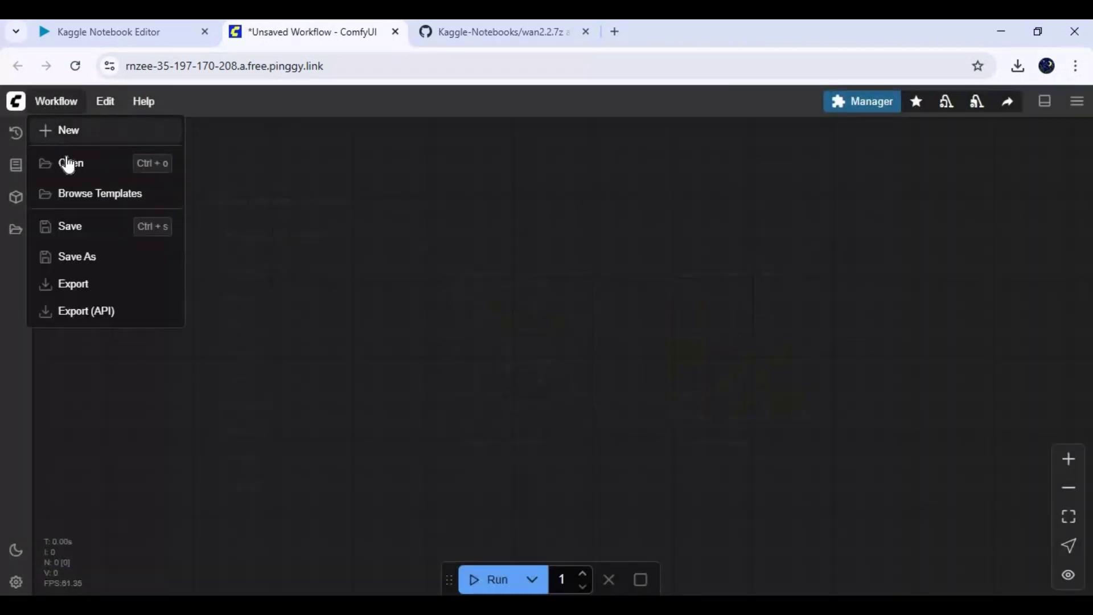
pyautogui.click(68, 165)
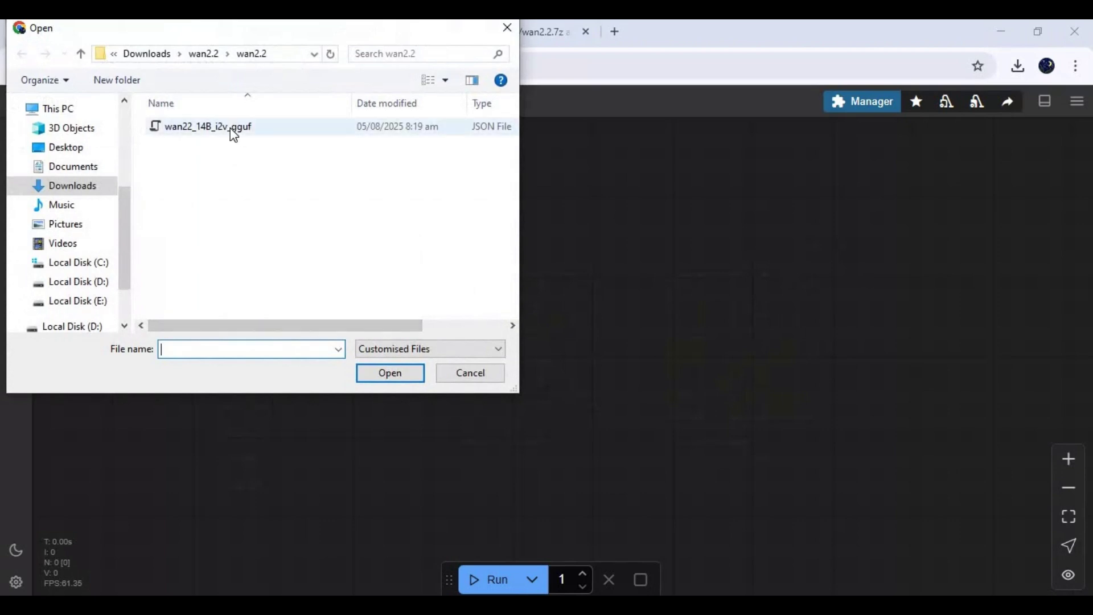
pyautogui.doubleClick(231, 130)
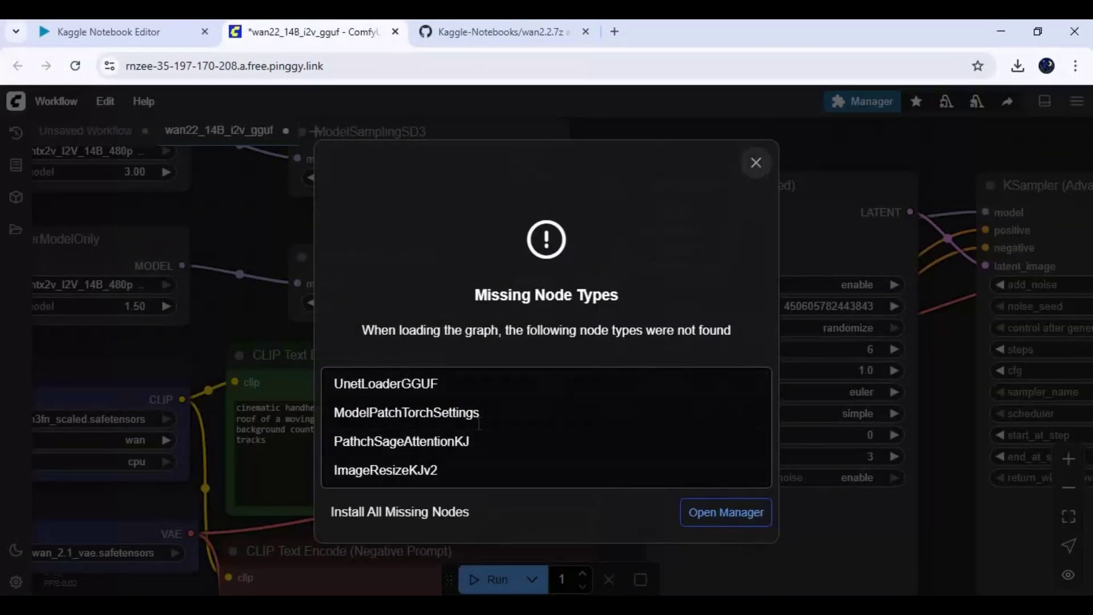
pyautogui.click(756, 163)
pyautogui.scroll(-3, 357, 258)
# Install the missing ComfyUI-GGUF node pack at its latest version from Manager, then reboot the server
pyautogui.moveTo(537, 188); pyautogui.dragTo(615, 212)
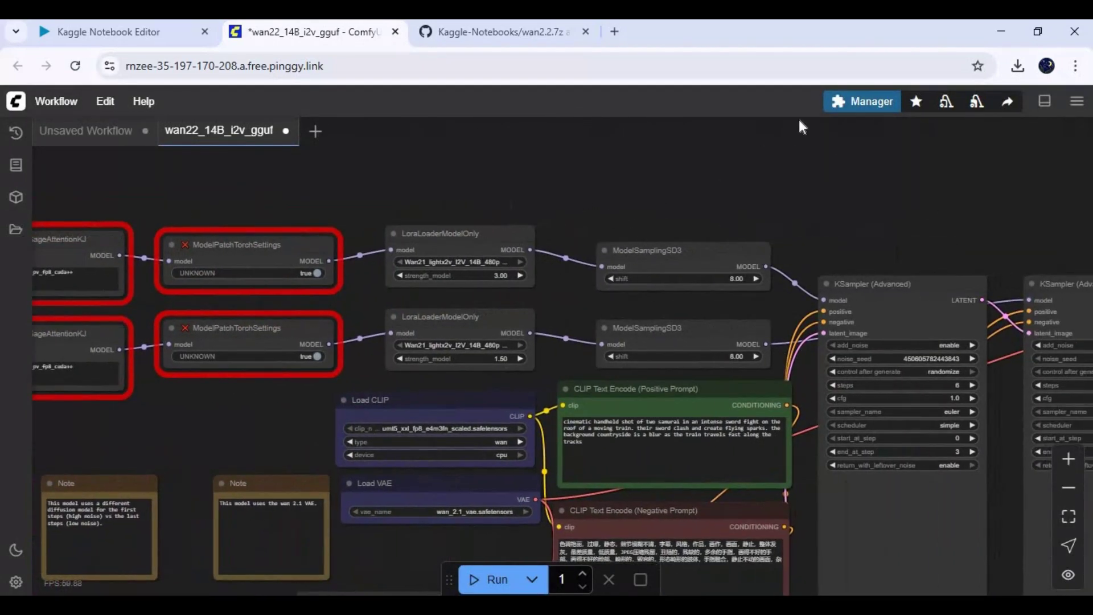
pyautogui.click(866, 108)
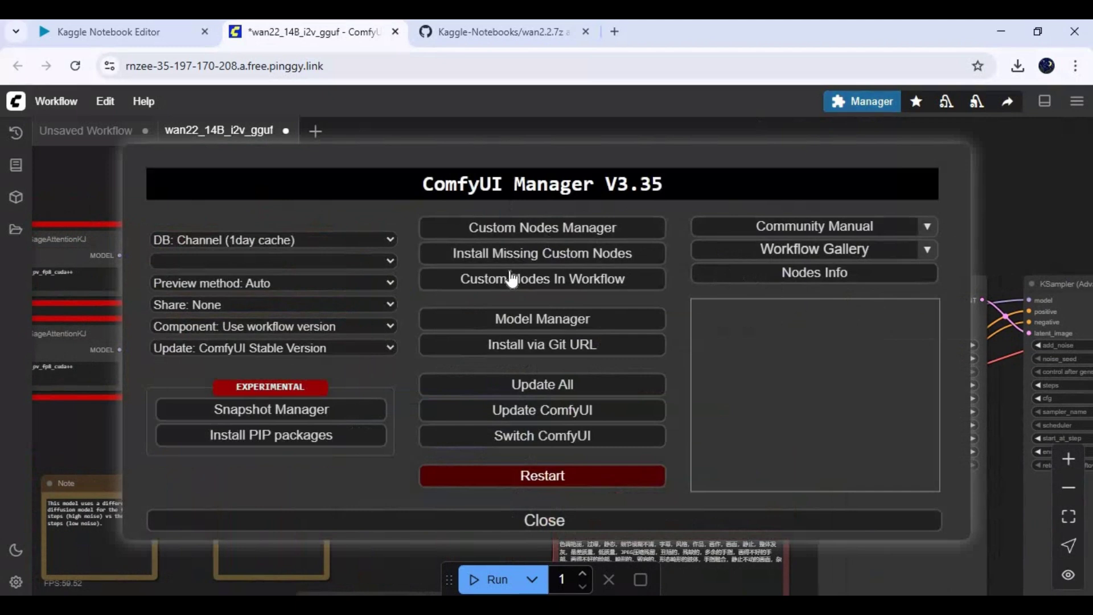
pyautogui.click(548, 257)
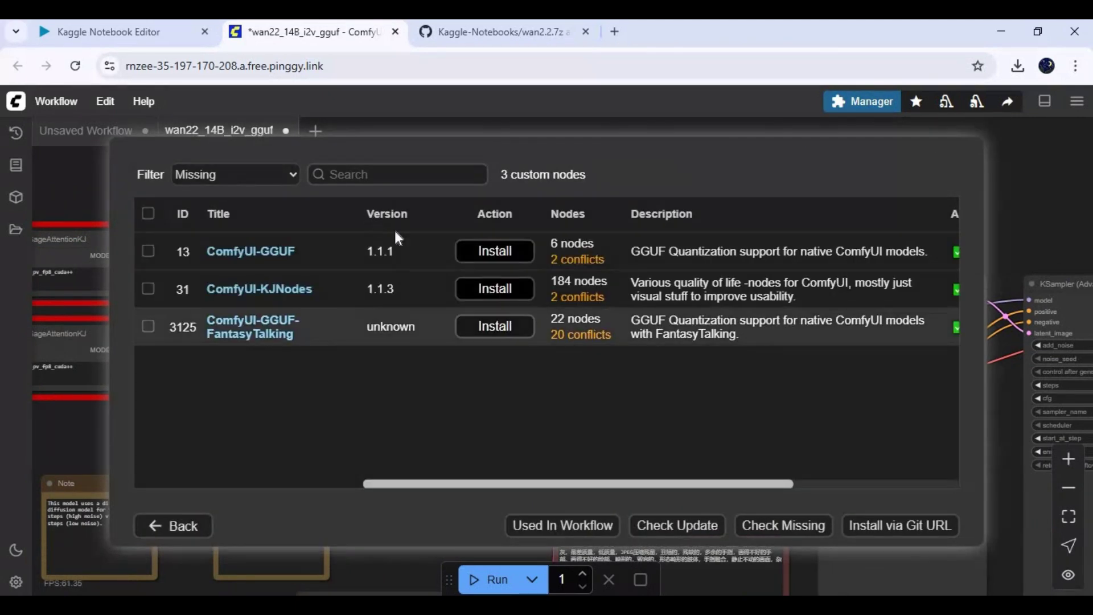
pyautogui.click(495, 250)
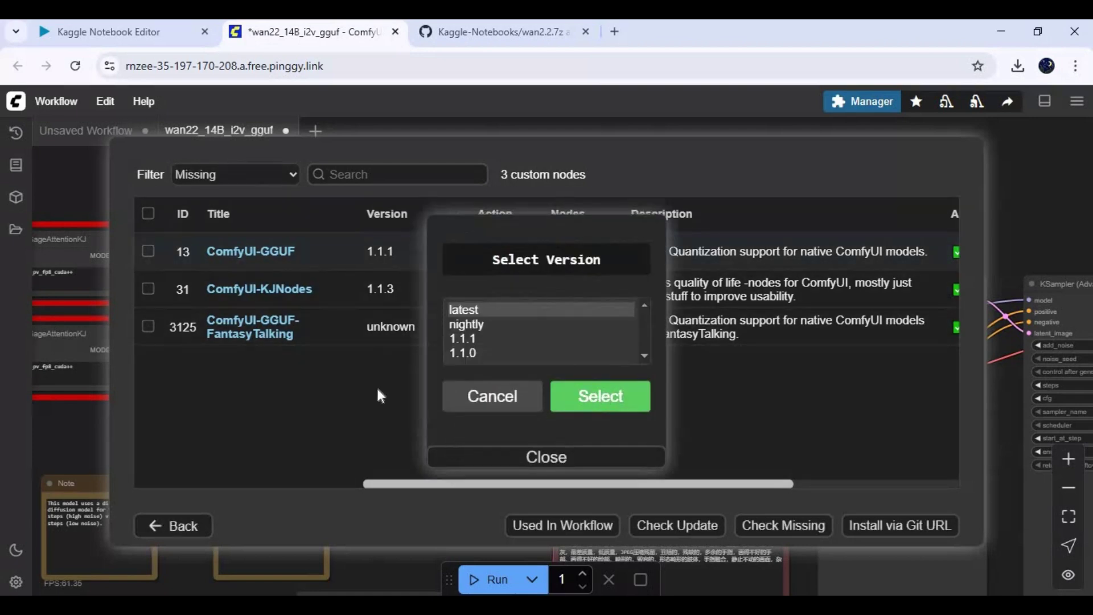
pyautogui.click(370, 389)
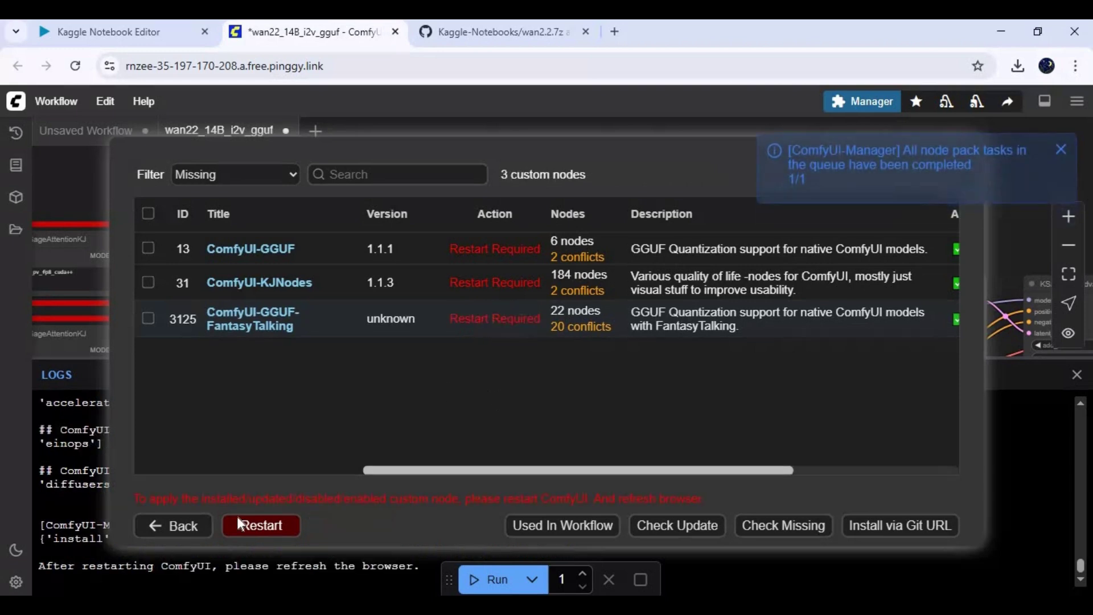
pyautogui.click(261, 527)
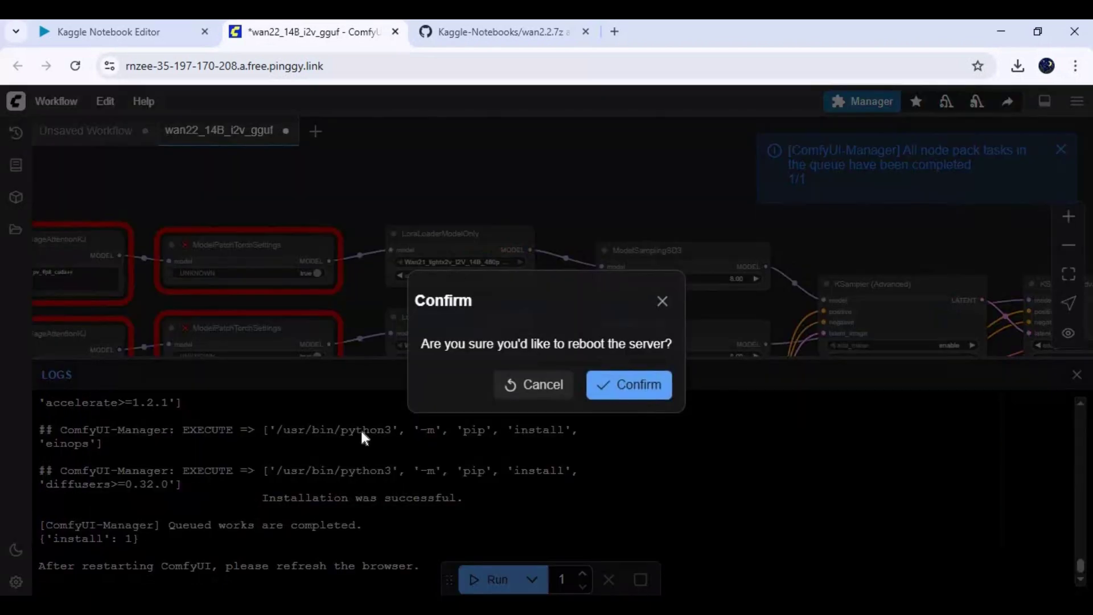
pyautogui.click(614, 388)
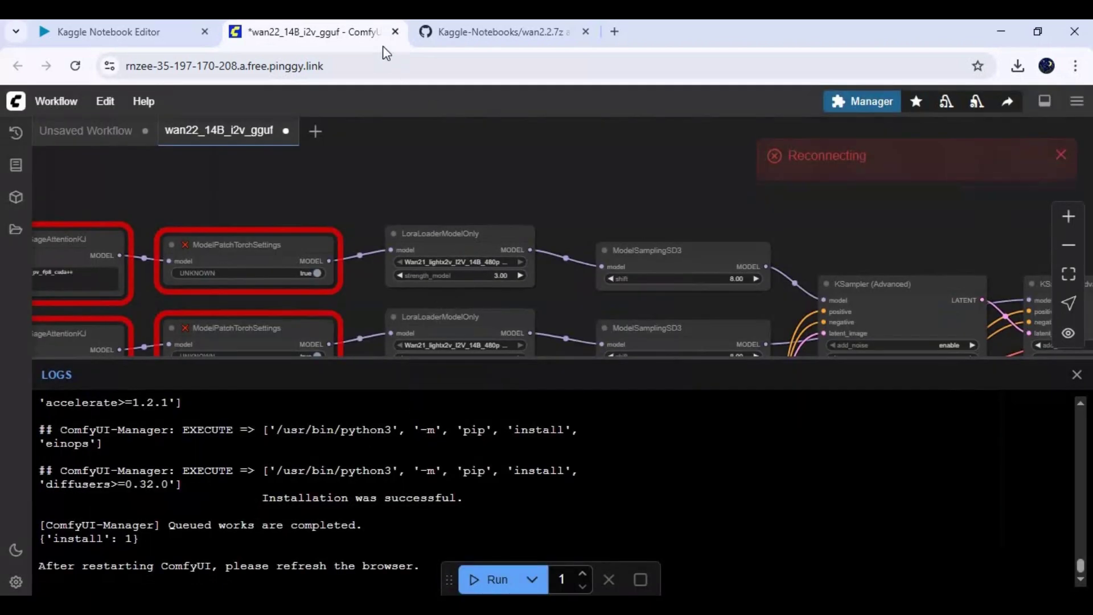
# Return to the Kaggle notebook and follow its log until the ComfyUI server restarts
pyautogui.click(395, 31)
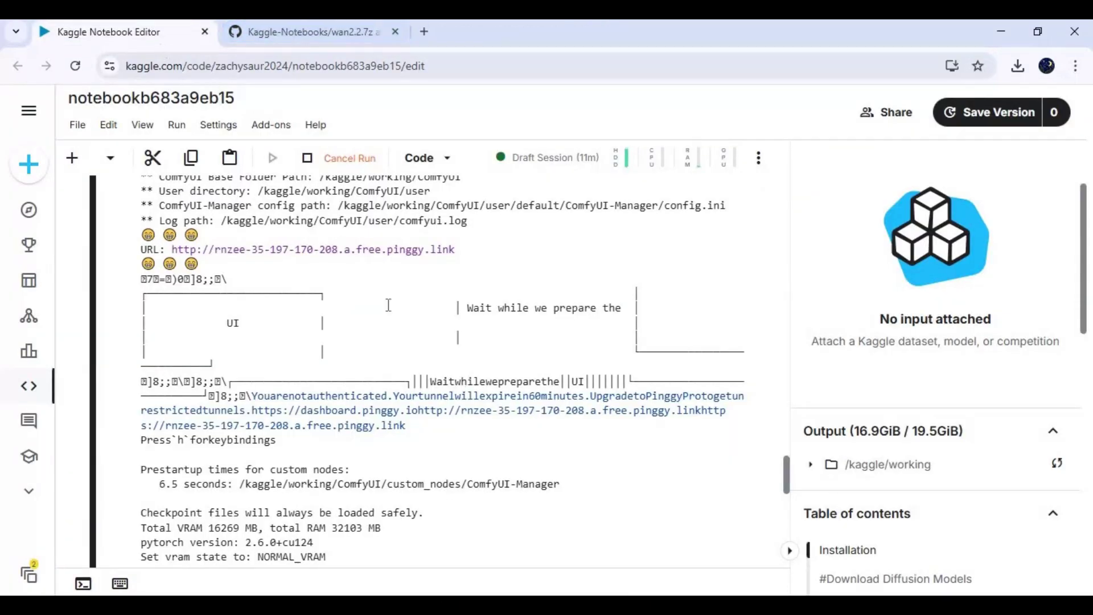
pyautogui.scroll(-20, 432, 359)
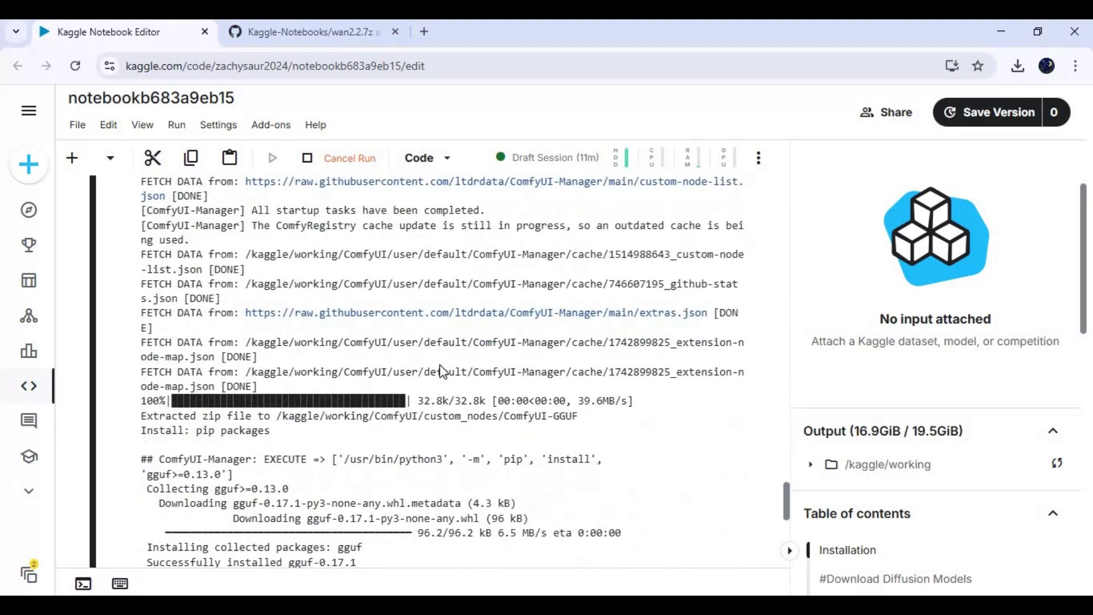
pyautogui.scroll(-20, 450, 364)
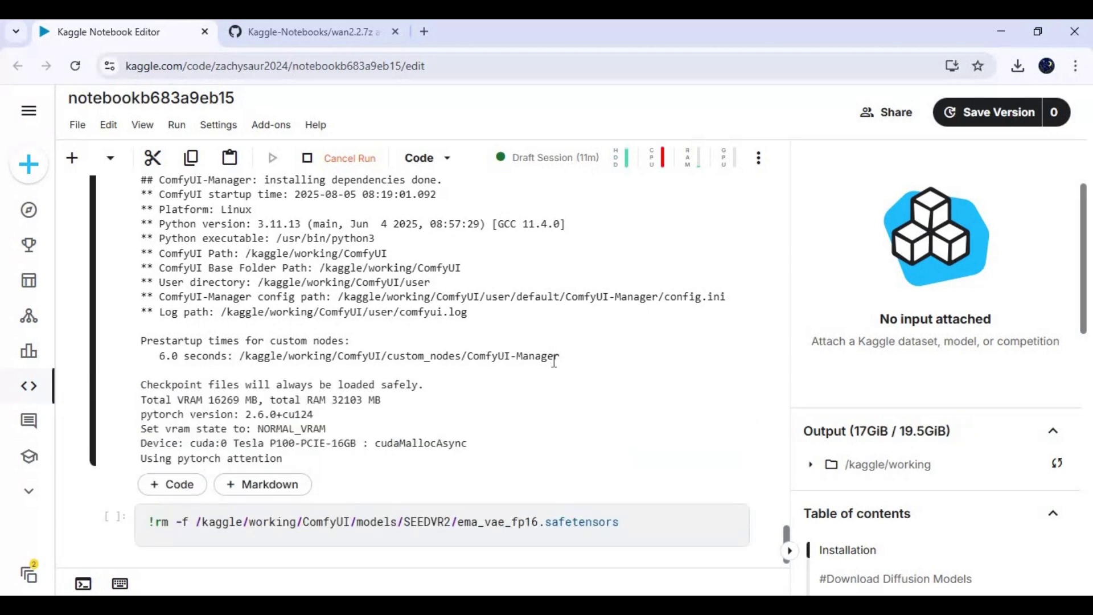
pyautogui.scroll(-3, 558, 362)
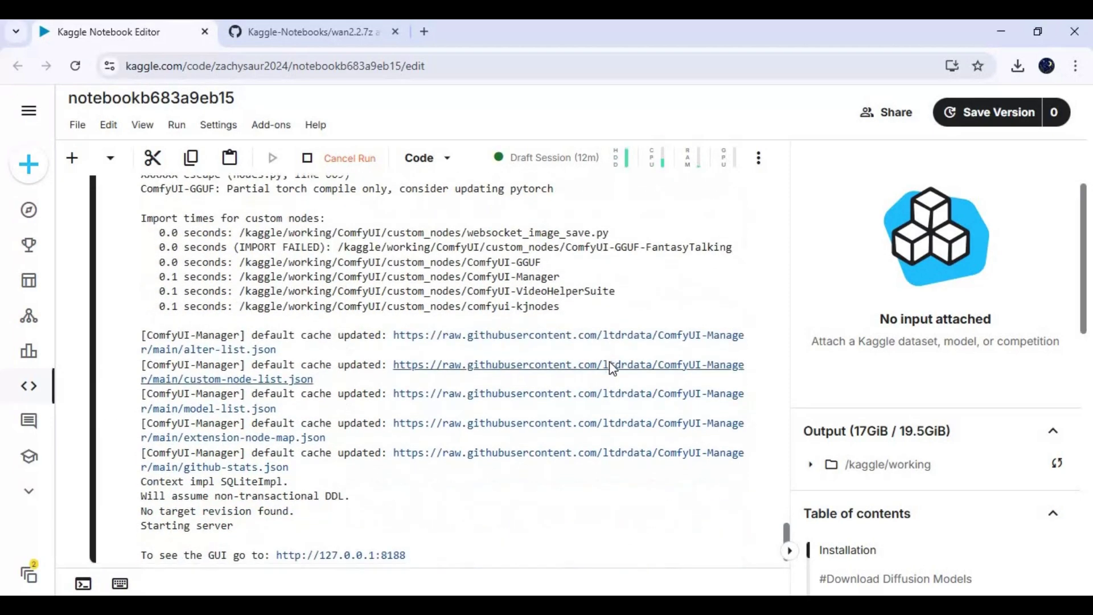
pyautogui.scroll(-1, 613, 369)
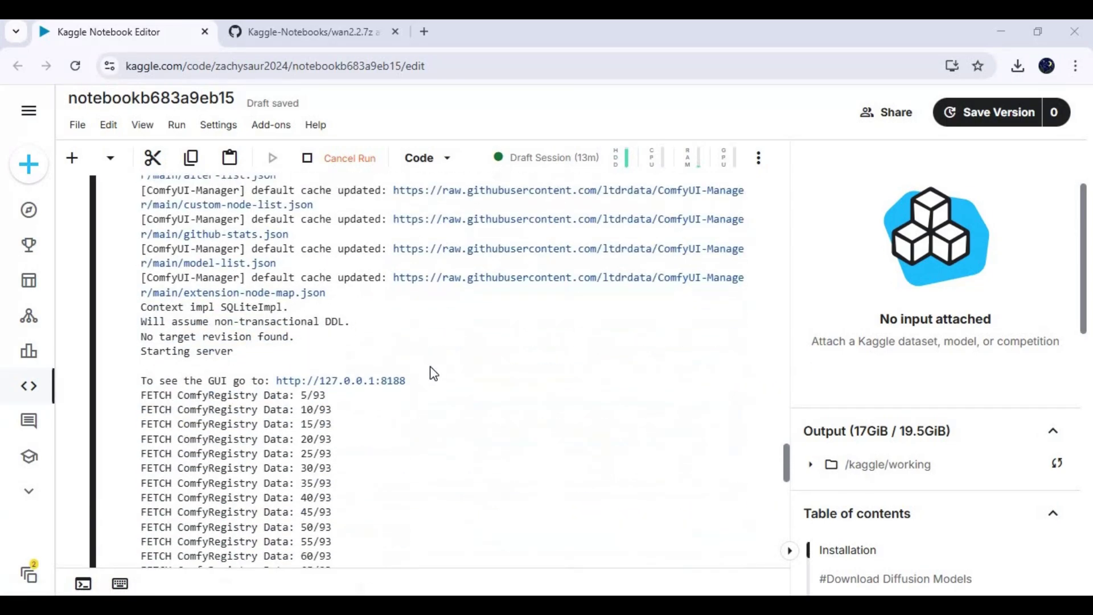
pyautogui.scroll(10, 433, 373)
pyautogui.scroll(-2, 432, 373)
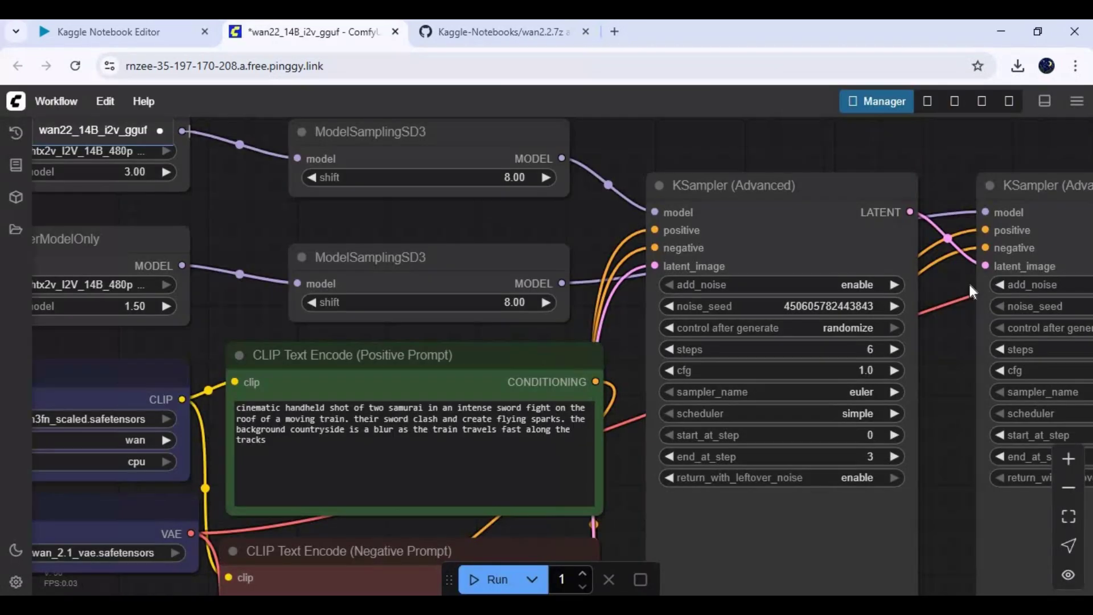
# Pick wan2.2_i2v_high_noise_14B_Q2_K.gguf as the unet_name of the top Unet Loader (GGUF) node
pyautogui.scroll(-4, 682, 327)
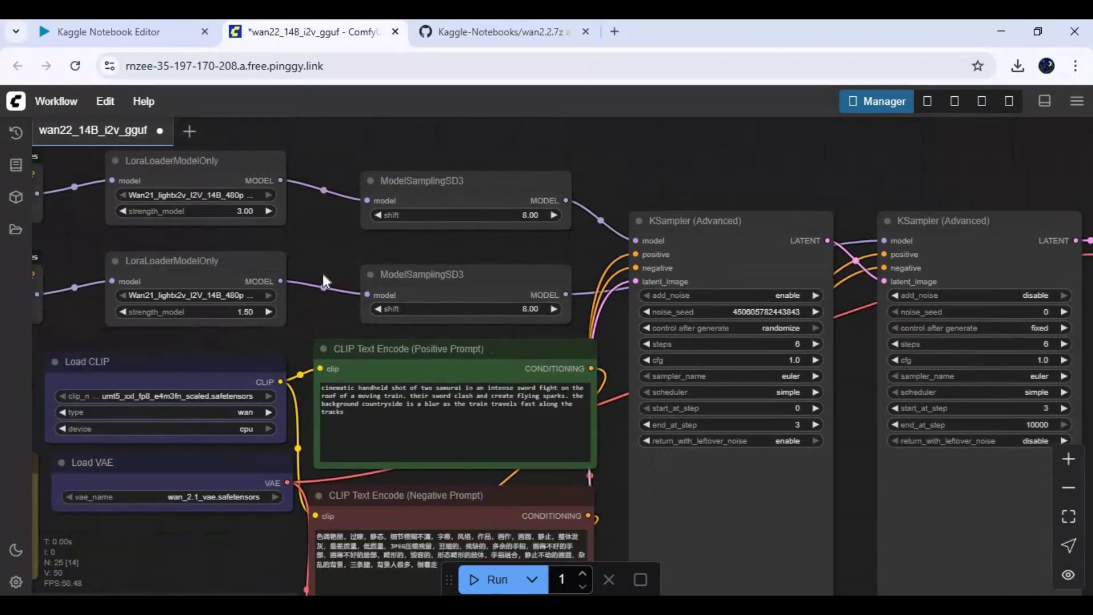
pyautogui.moveTo(605, 298); pyautogui.dragTo(816, 250)
pyautogui.moveTo(542, 207); pyautogui.dragTo(793, 342)
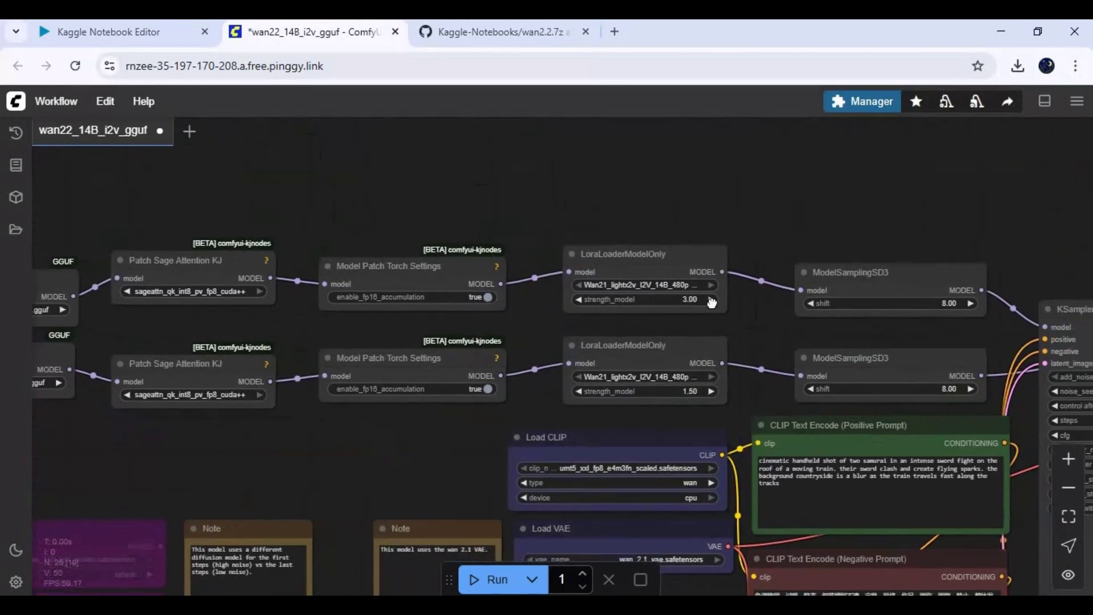
pyautogui.moveTo(569, 399); pyautogui.dragTo(621, 318)
pyautogui.moveTo(335, 361); pyautogui.dragTo(614, 361)
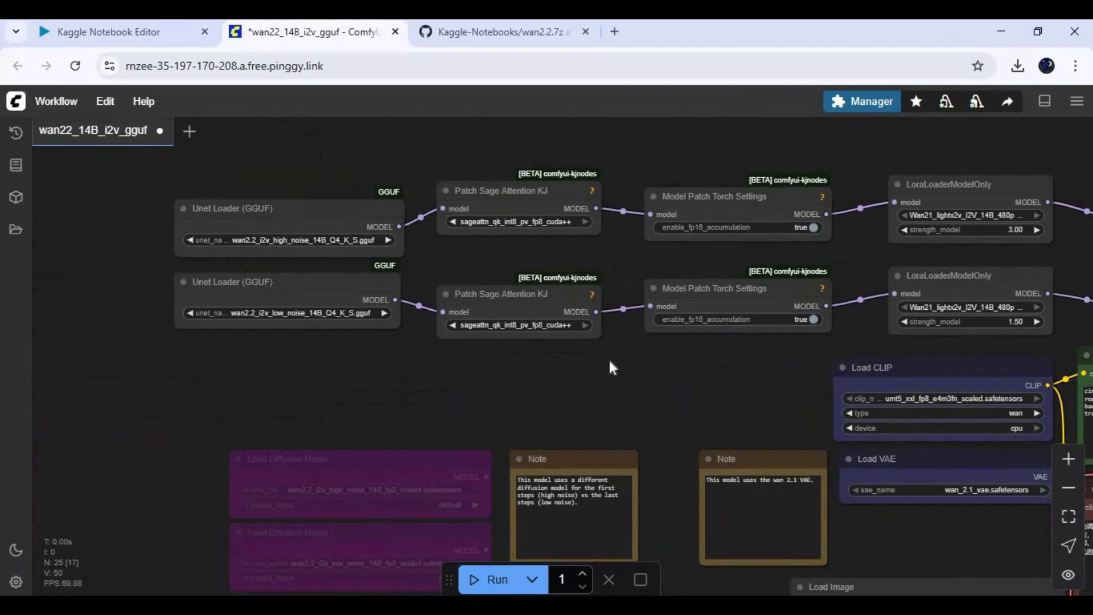
pyautogui.scroll(3, 476, 382)
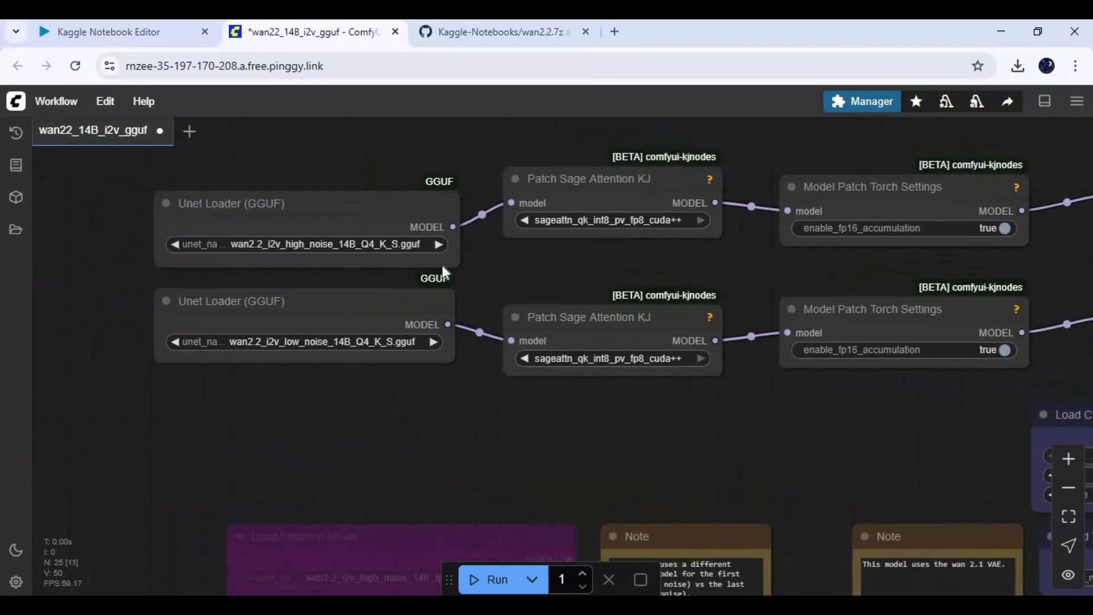
pyautogui.moveTo(442, 265); pyautogui.dragTo(496, 274)
pyautogui.click(424, 257)
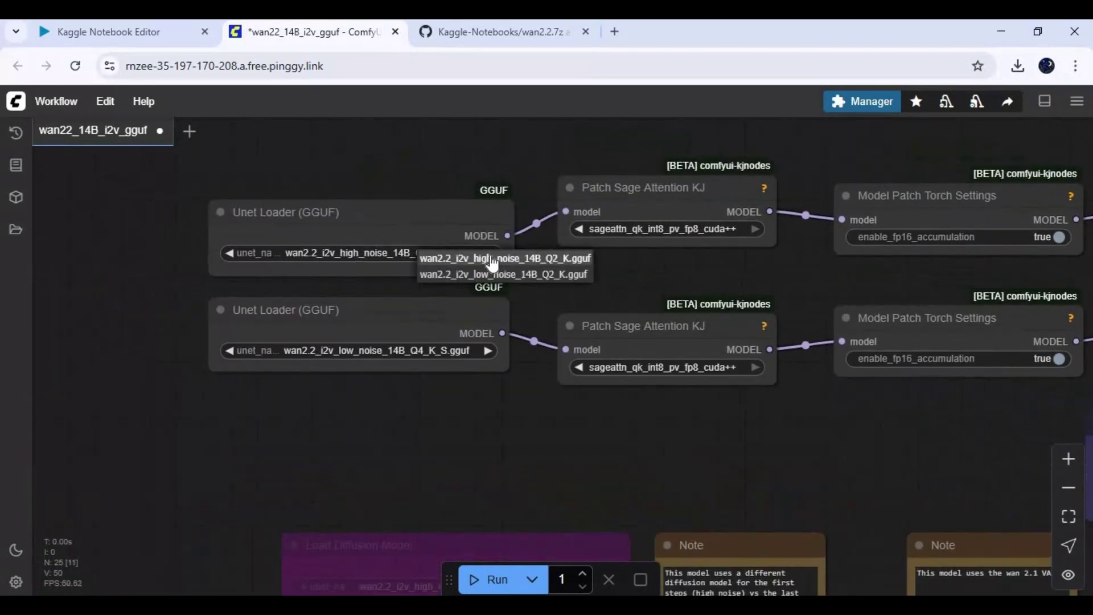
pyautogui.click(505, 258)
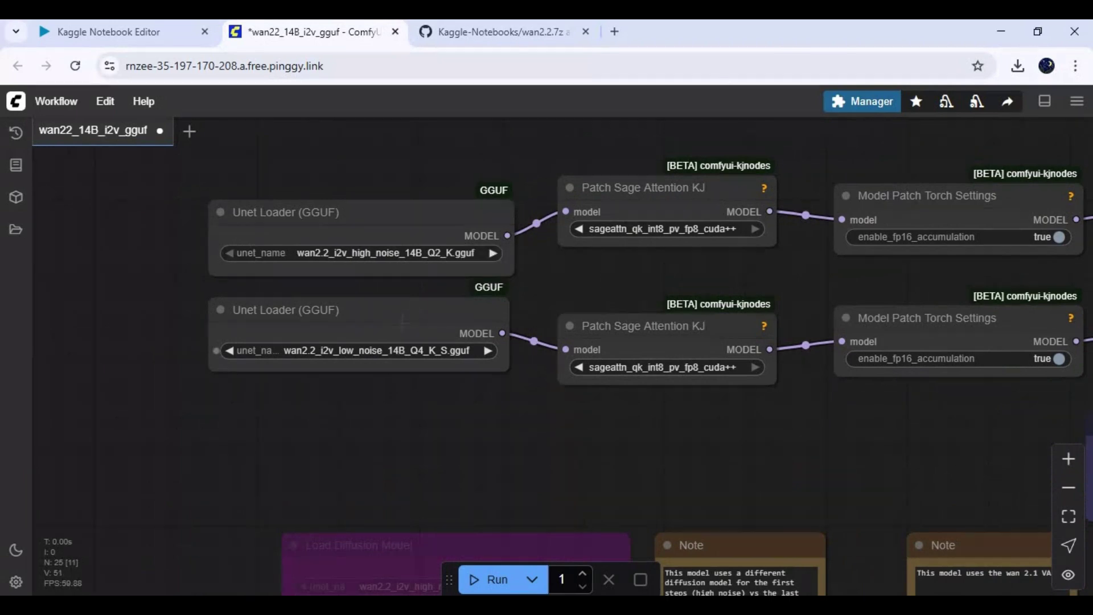
pyautogui.click(398, 350)
# Choose the low_noise Q2_K gguf model and bypass both Patch Sage Attention KJ nodes
pyautogui.click(409, 383)
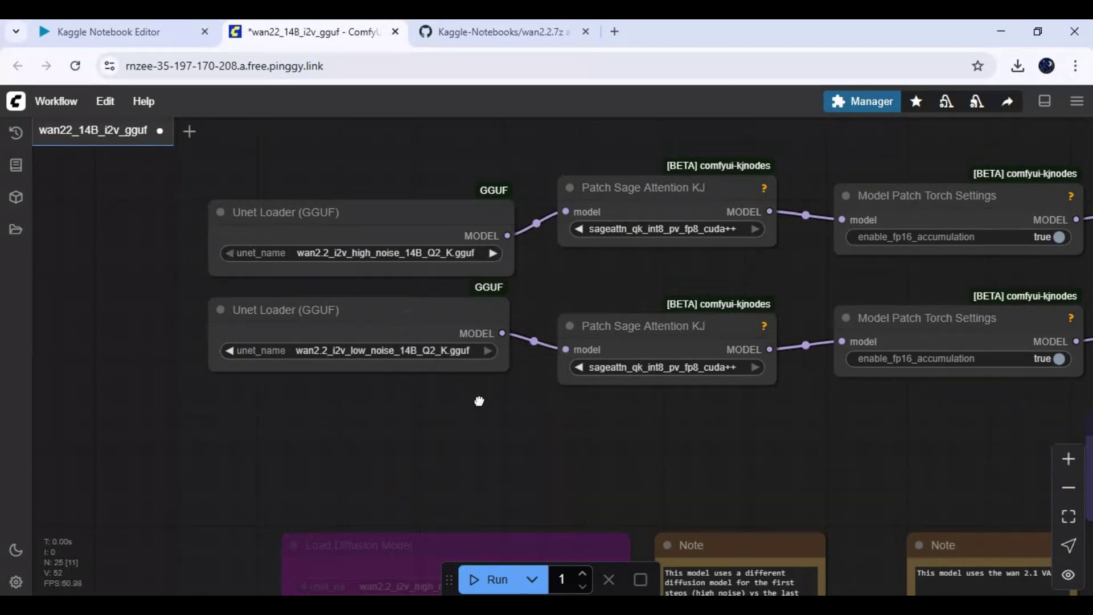
pyautogui.moveTo(478, 398); pyautogui.dragTo(244, 395)
pyautogui.rightClick(398, 196)
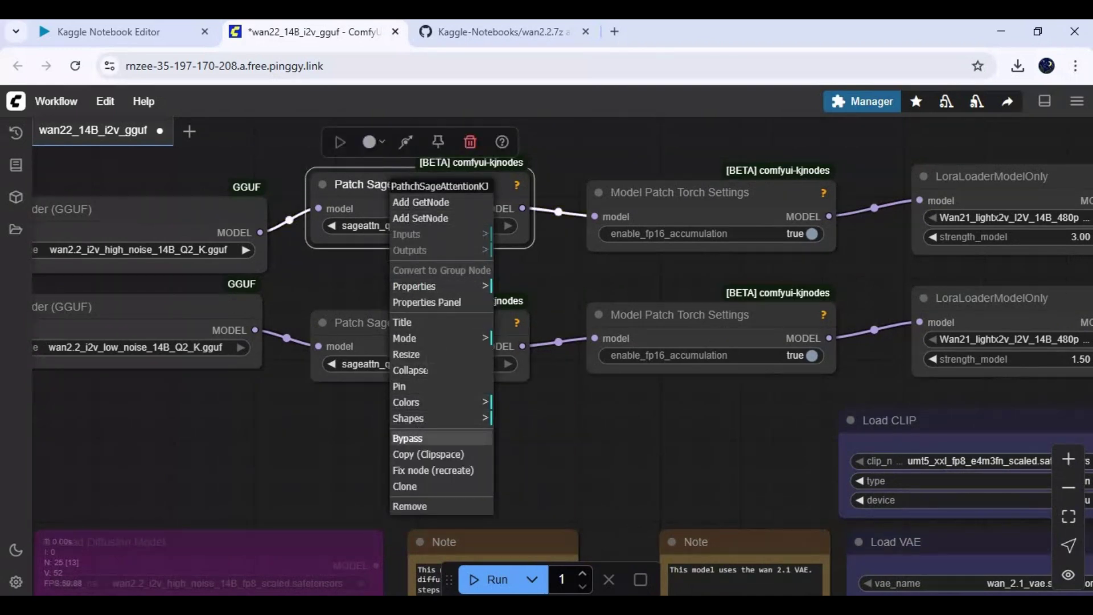
pyautogui.click(412, 440)
pyautogui.rightClick(432, 356)
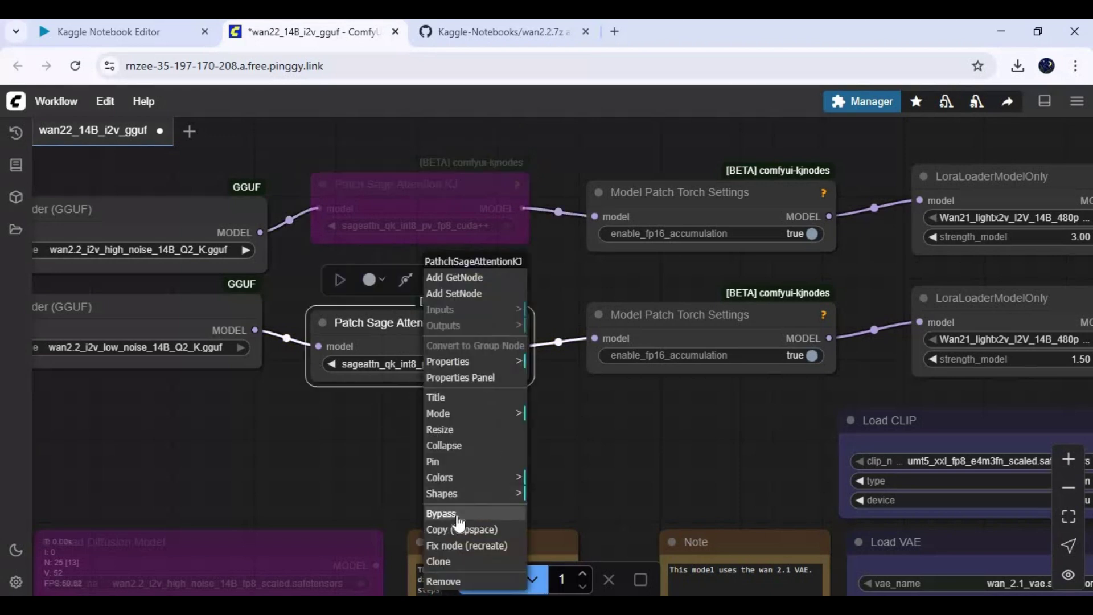
pyautogui.click(481, 515)
# Bypass both Model Patch Torch Settings nodes
pyautogui.moveTo(379, 465); pyautogui.dragTo(112, 470)
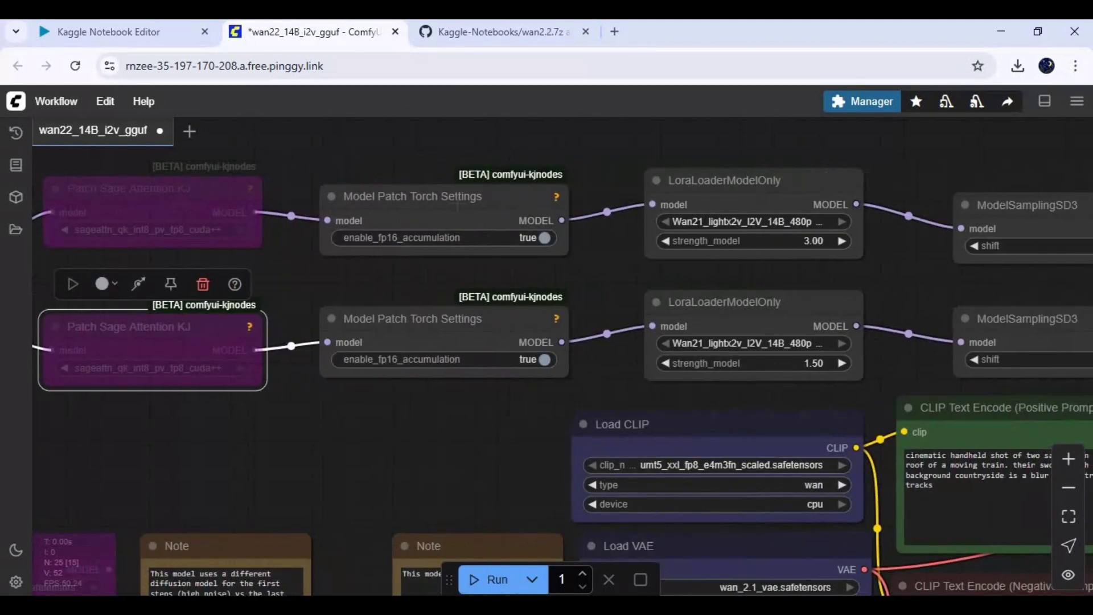
pyautogui.rightClick(454, 189)
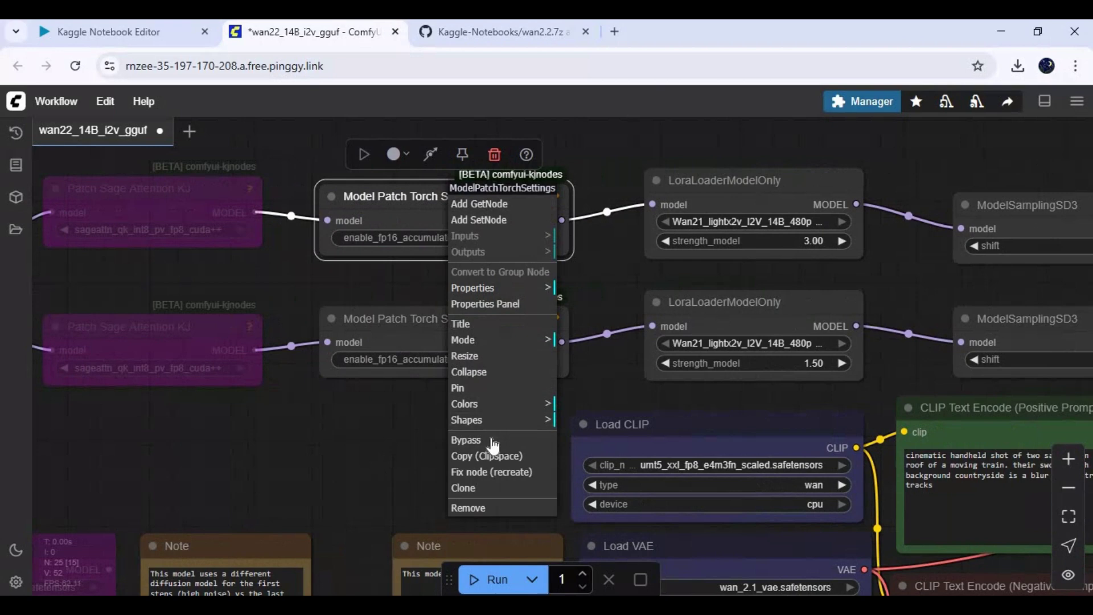
pyautogui.click(465, 440)
pyautogui.rightClick(485, 319)
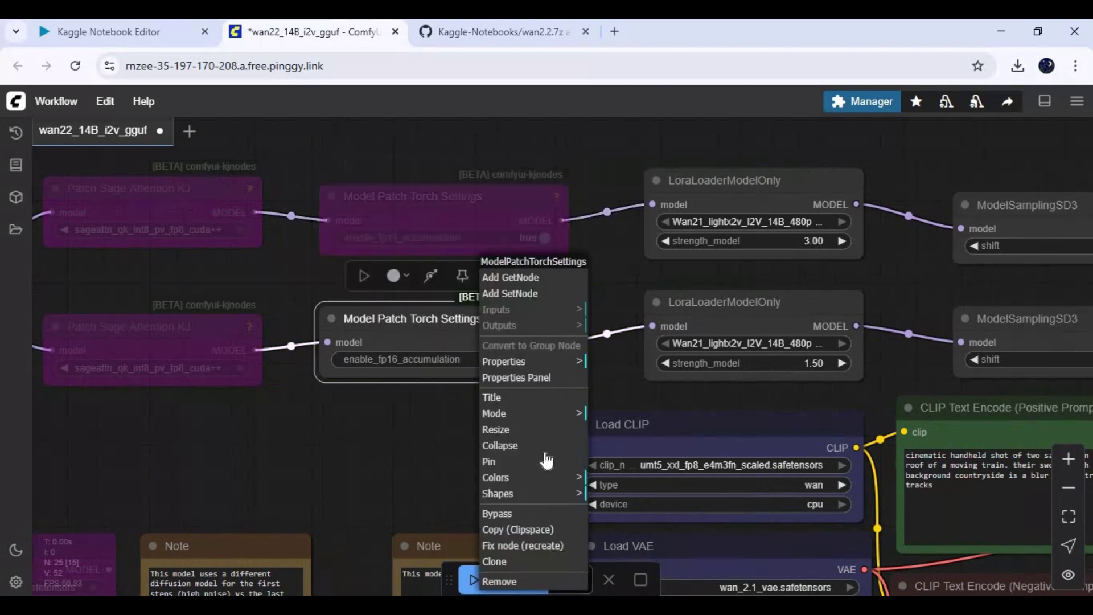
pyautogui.click(512, 514)
pyautogui.moveTo(562, 408); pyautogui.dragTo(387, 409)
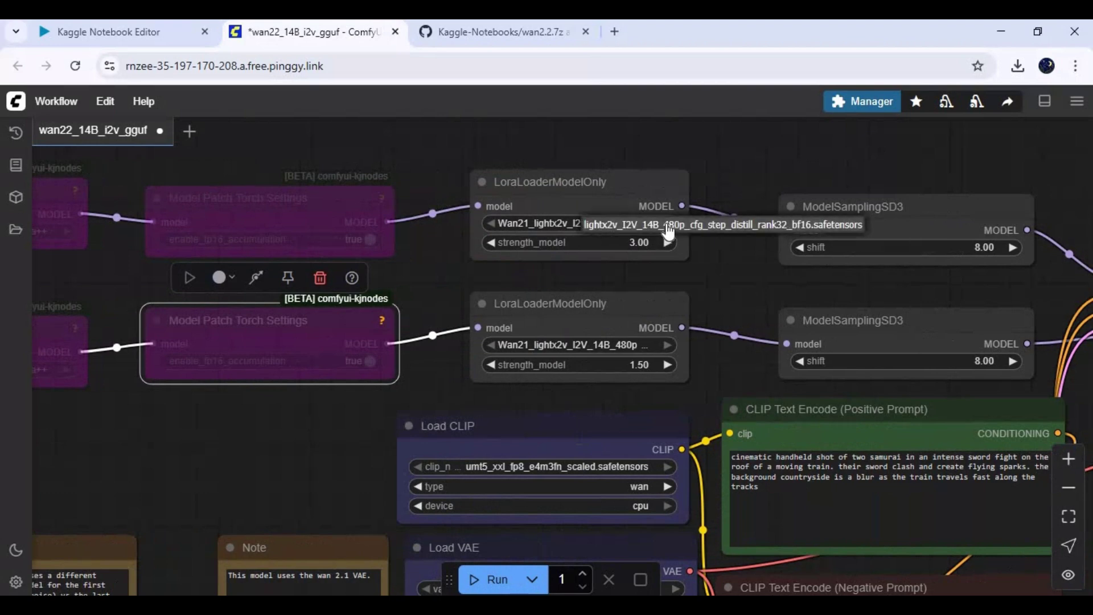
# Switch both LoRA loaders to the lightx2v cfg step distill LoRA file
pyautogui.click(668, 223)
pyautogui.click(667, 345)
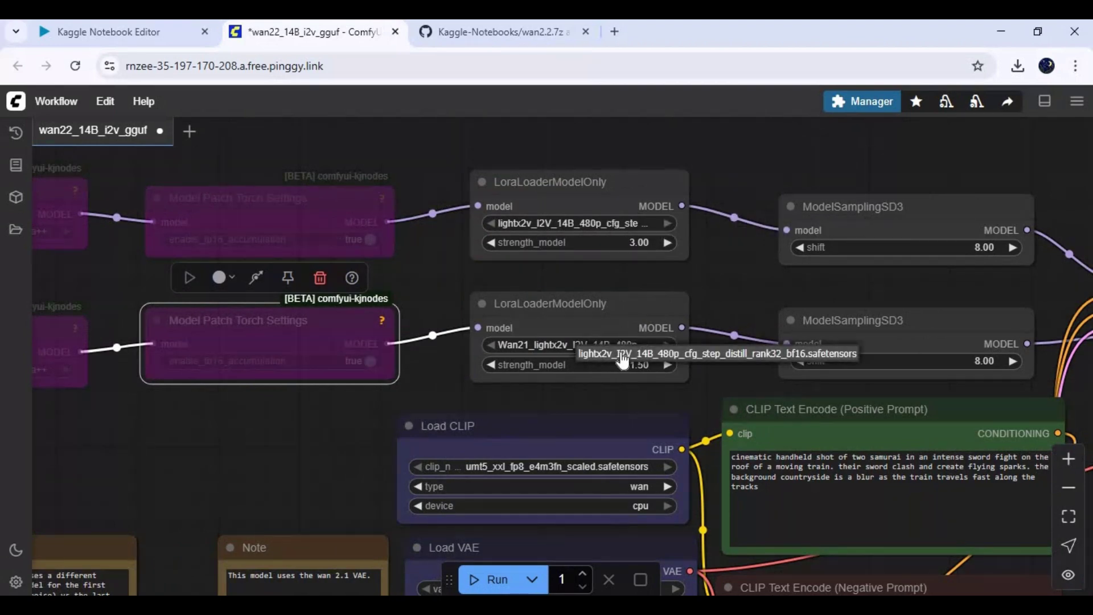
pyautogui.scroll(-5, 749, 269)
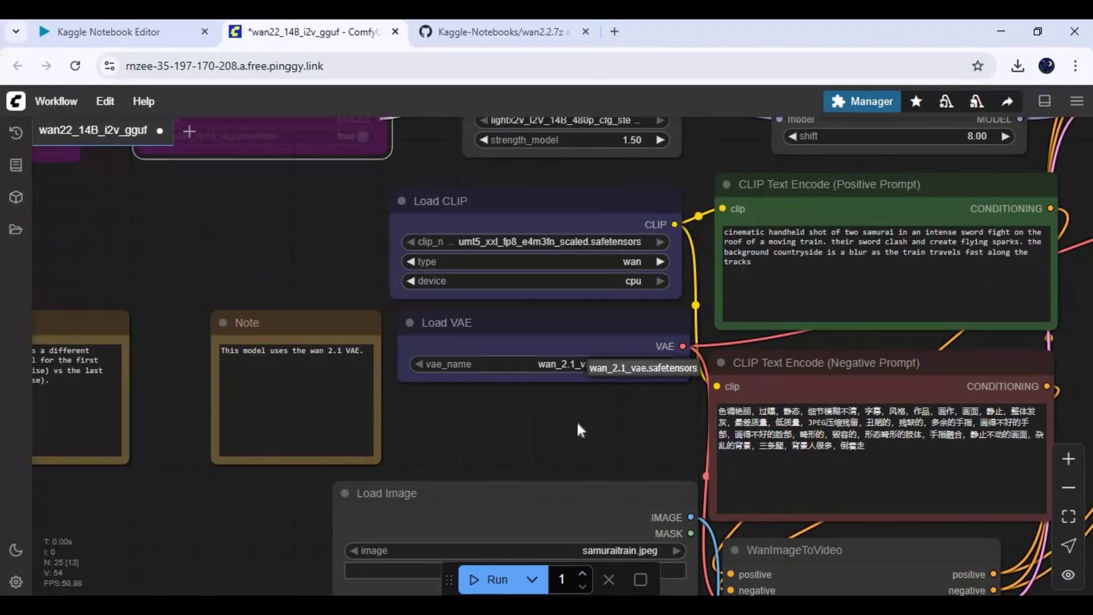
pyautogui.scroll(-1, 764, 357)
pyautogui.scroll(-3, 765, 357)
# Pan to the Load Image node with samuraitrain.jpeg and bring up its upload file picker
pyautogui.hscroll(10, 483, 288)
pyautogui.scroll(4, 483, 288)
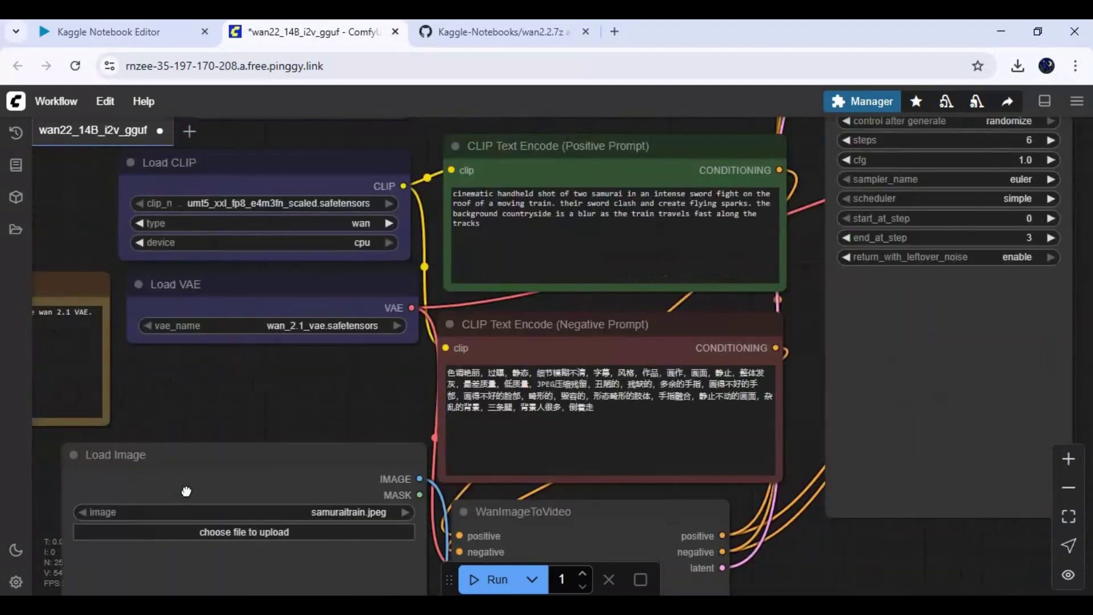
pyautogui.scroll(-7, 589, 282)
pyautogui.hscroll(-9, 590, 282)
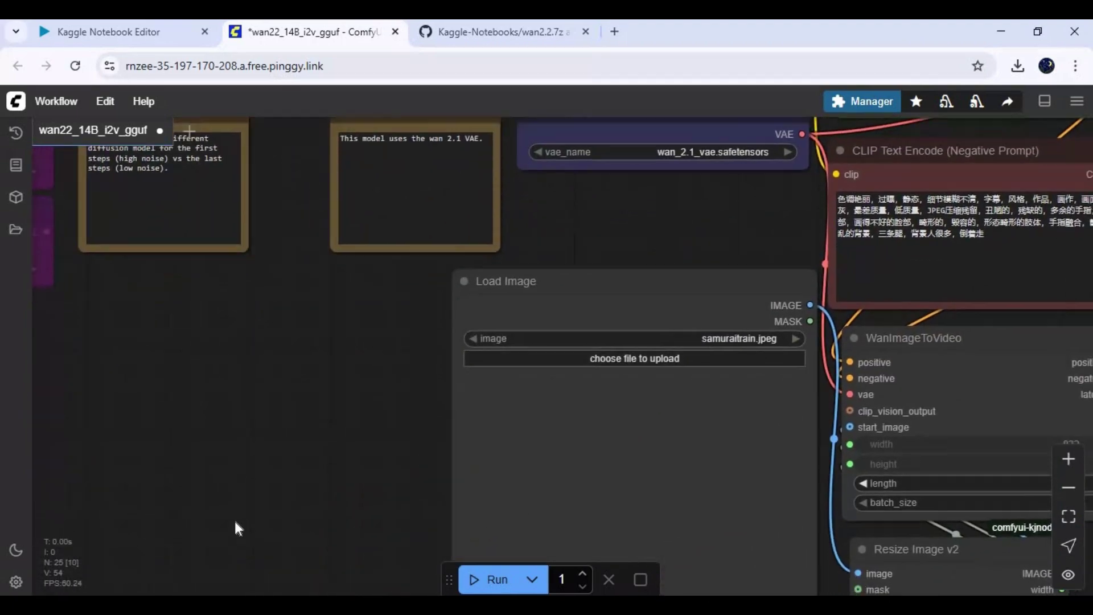
pyautogui.hscroll(3, 132, 400)
pyautogui.scroll(-1, 262, 336)
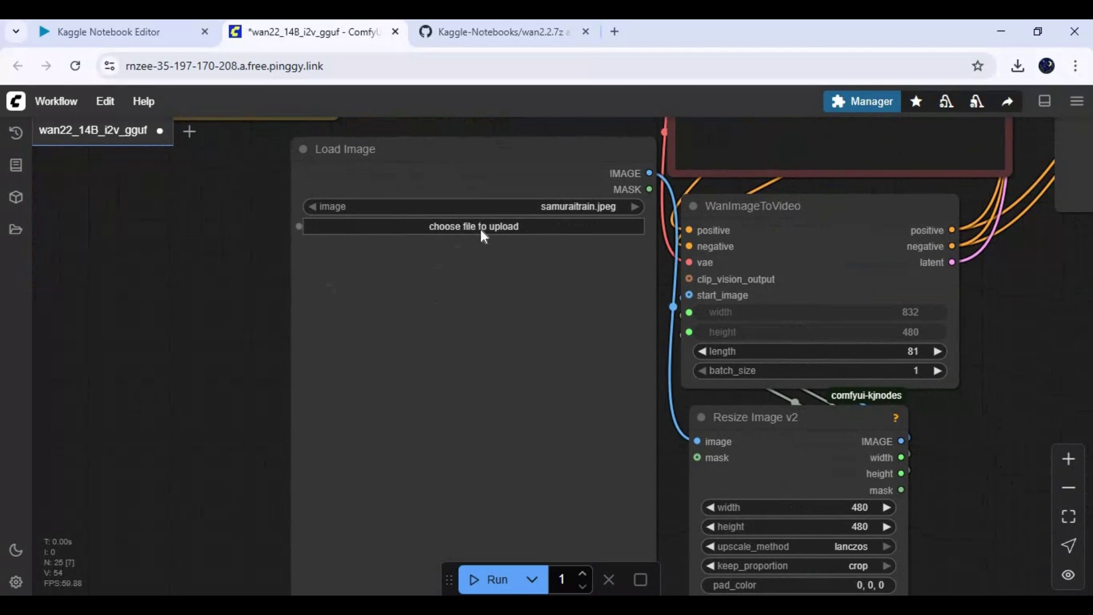
pyautogui.click(482, 228)
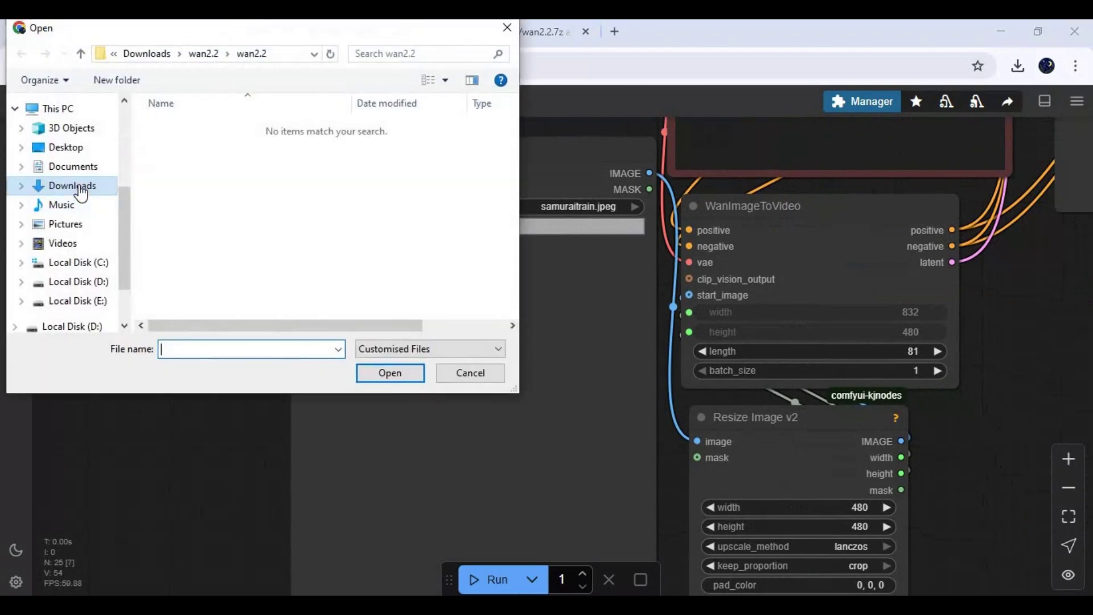
# Close the file picker with image (7).png loaded and pan up to the prompt nodes
pyautogui.press('Escape')
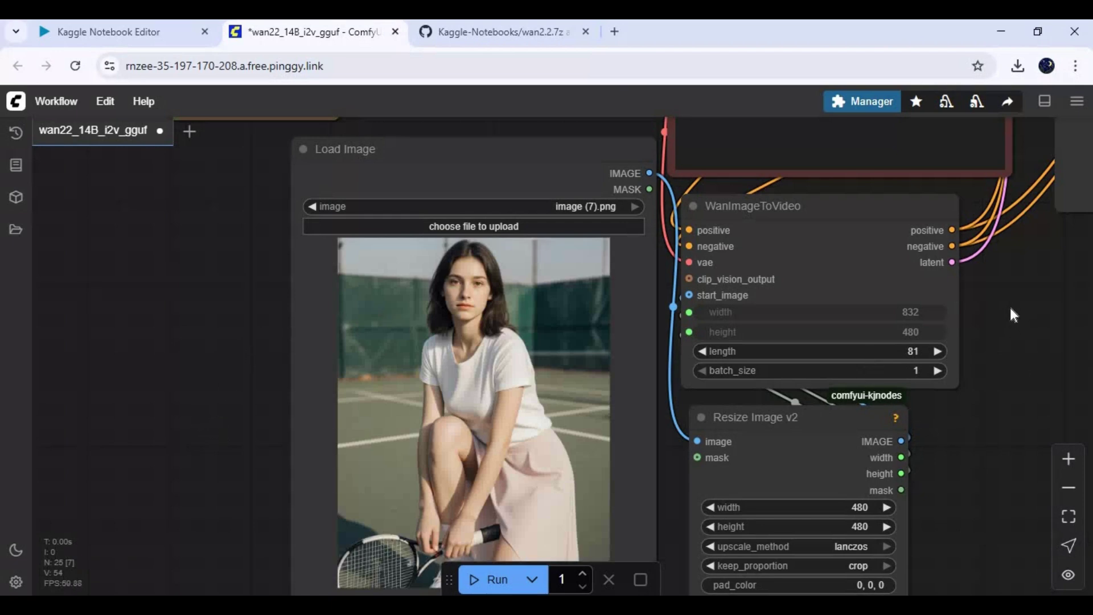
pyautogui.moveTo(1010, 308); pyautogui.dragTo(769, 569)
# Clear the old samurai positive prompt and enter 'Womn ties her shoes and talking'
pyautogui.moveTo(803, 393); pyautogui.dragTo(818, 564)
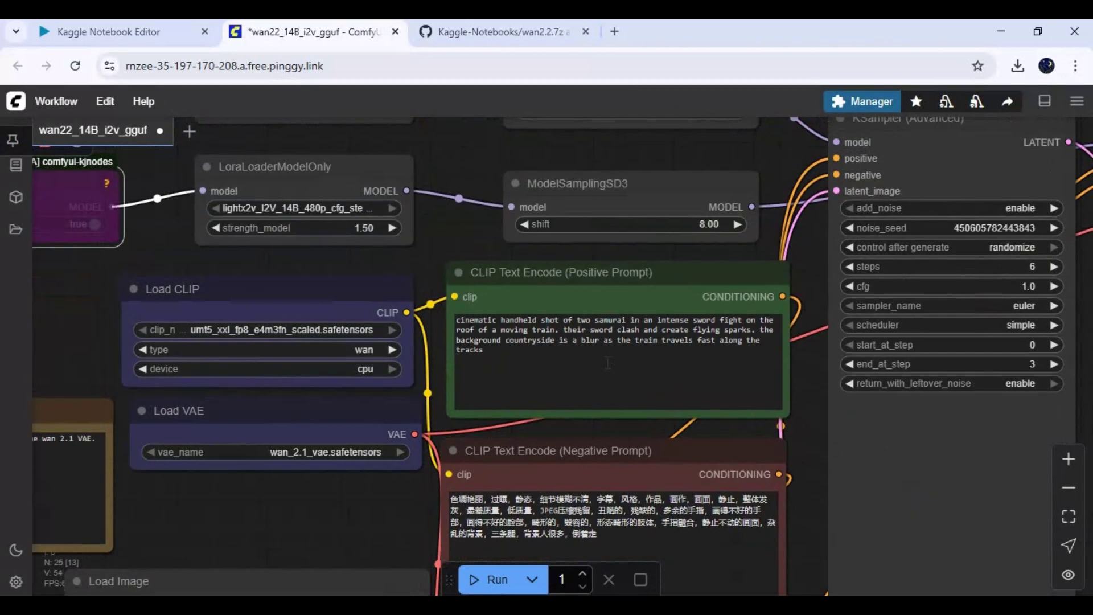
pyautogui.hotkey('ctrl', 'a')
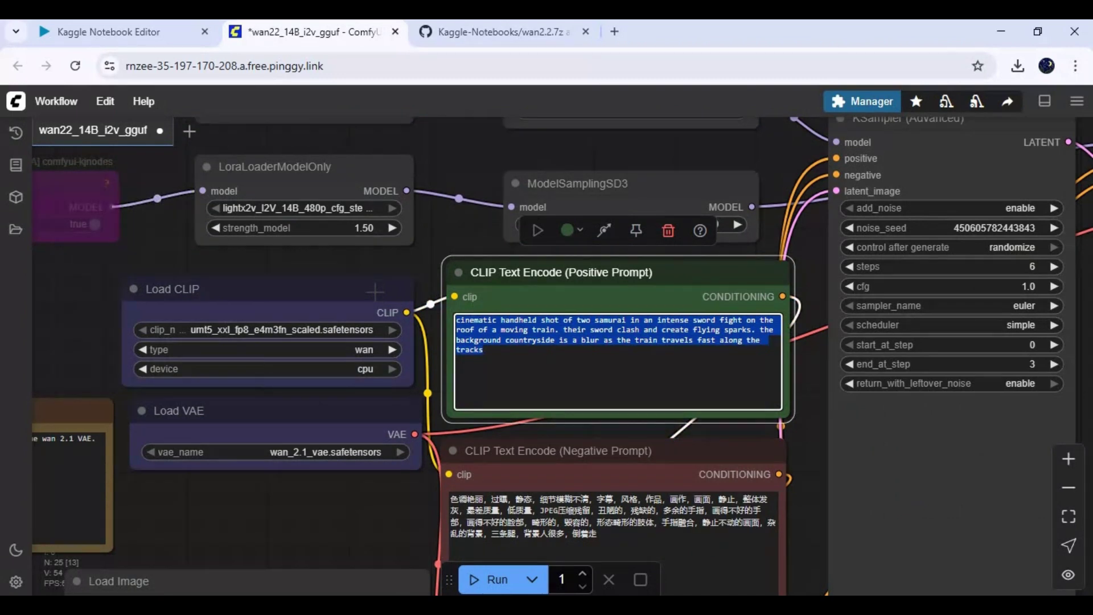
pyautogui.press('BackSpace')
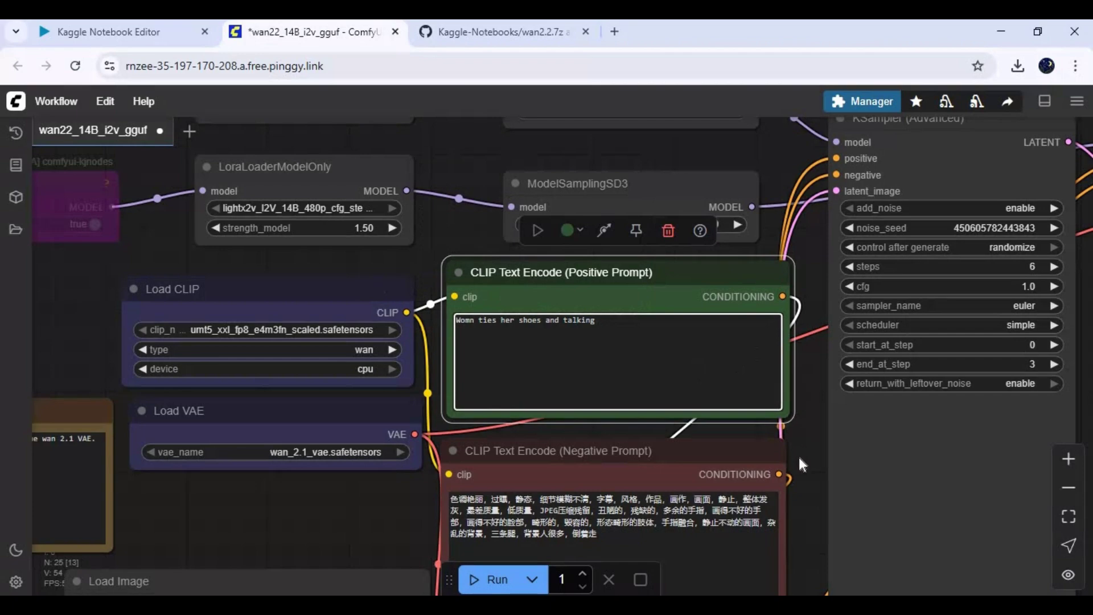
pyautogui.scroll(-3, 688, 356)
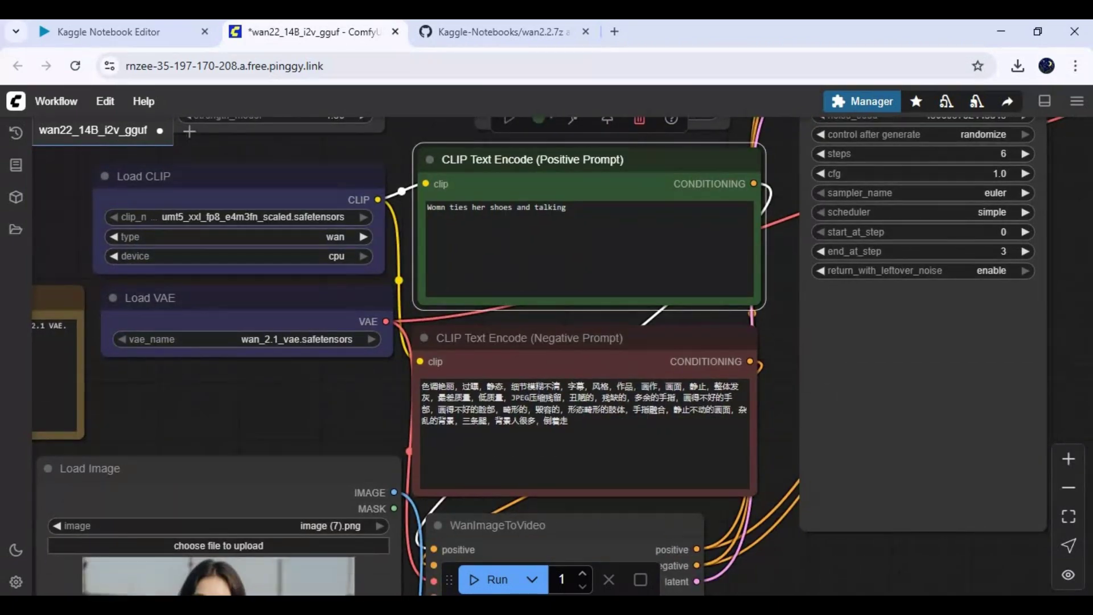
# Leave the video length at 81 frames and bring the Resize Image v2 node into view
pyautogui.scroll(-5, 907, 499)
pyautogui.hscroll(-3, 906, 499)
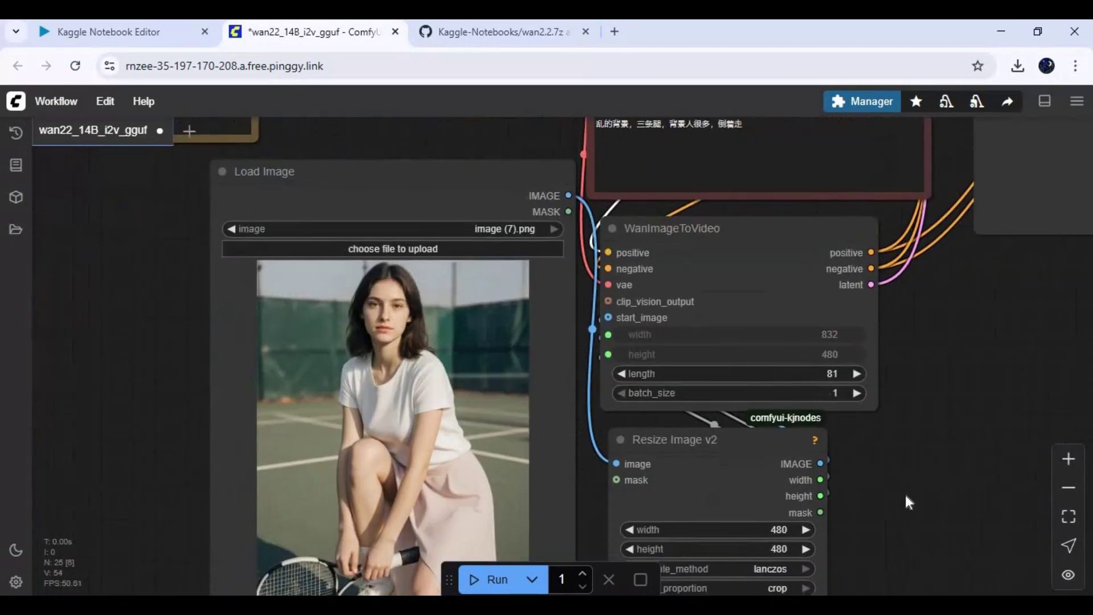
pyautogui.scroll(-2, 909, 419)
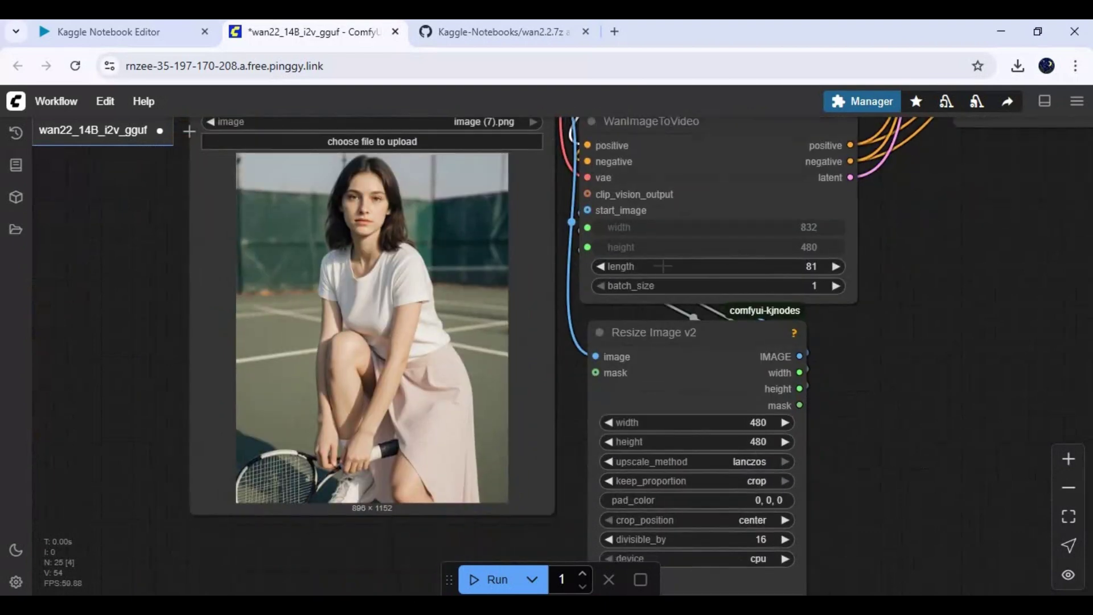
pyautogui.click(733, 266)
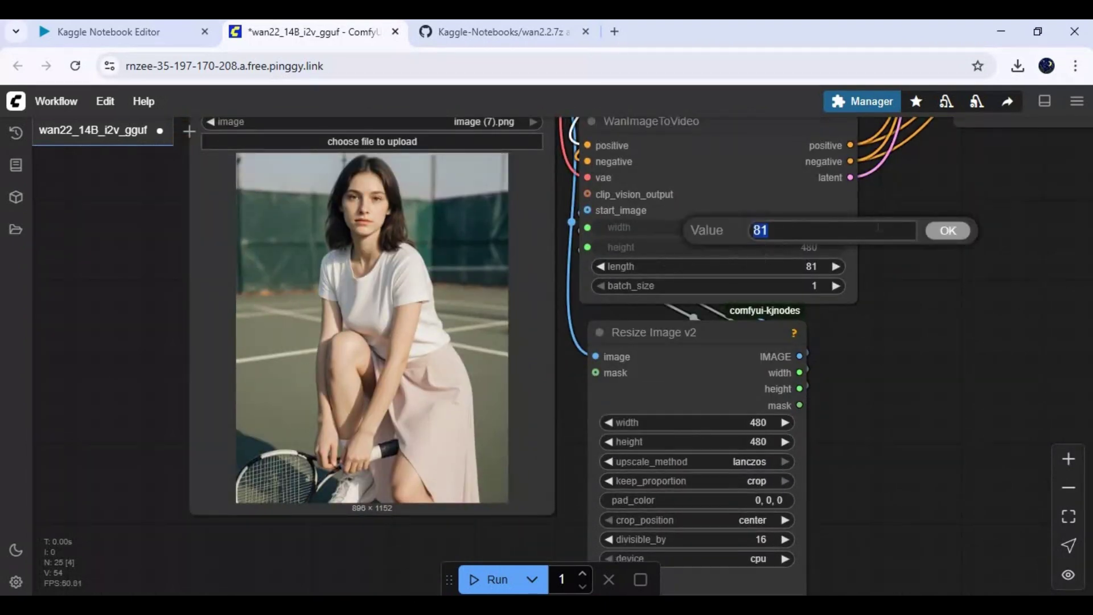
pyautogui.click(948, 231)
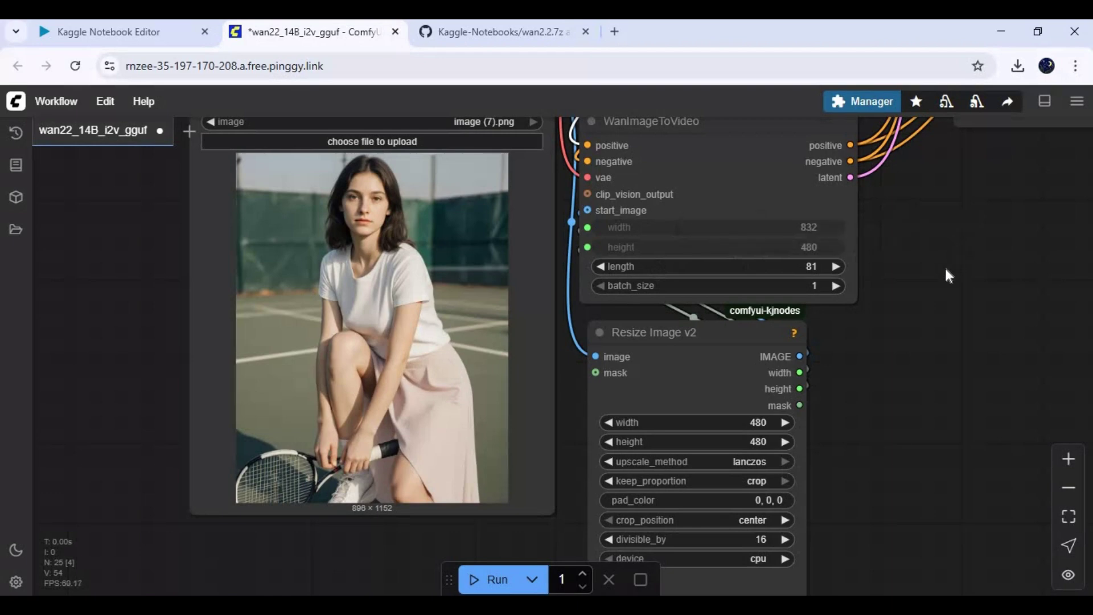
pyautogui.moveTo(863, 424); pyautogui.dragTo(837, 340)
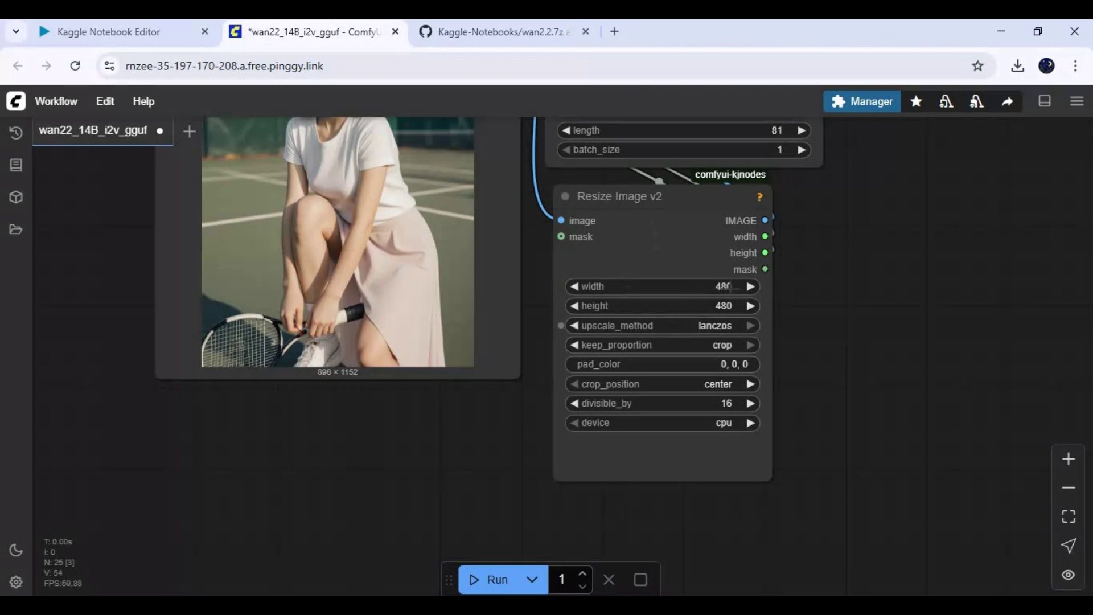
# Set the Resize Image v2 width to 896 and height to 1152
pyautogui.click(729, 287)
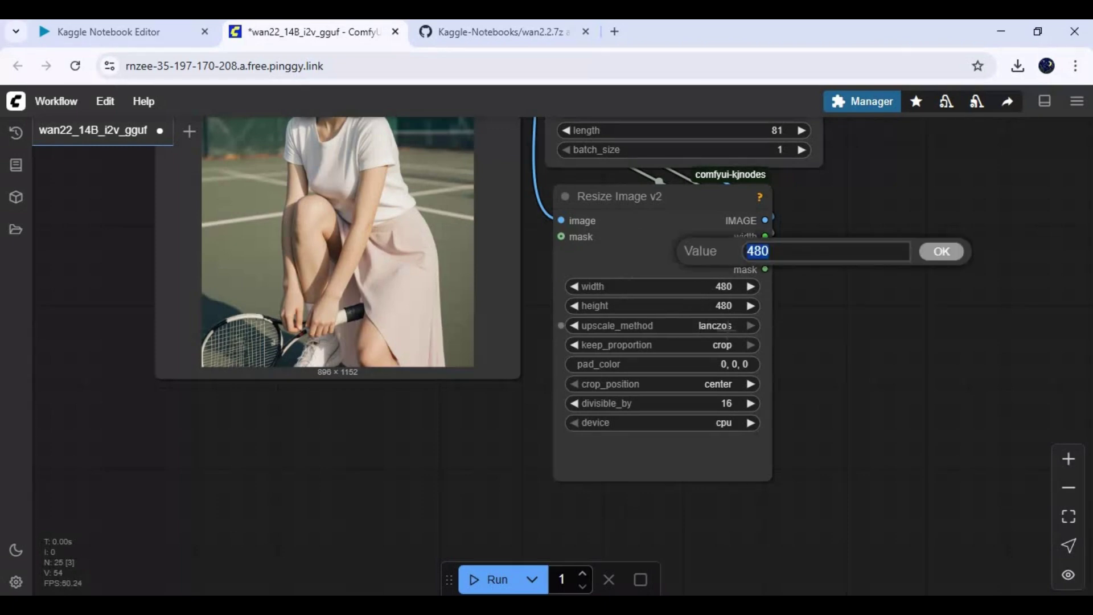
pyautogui.write('896')
pyautogui.press('Return')
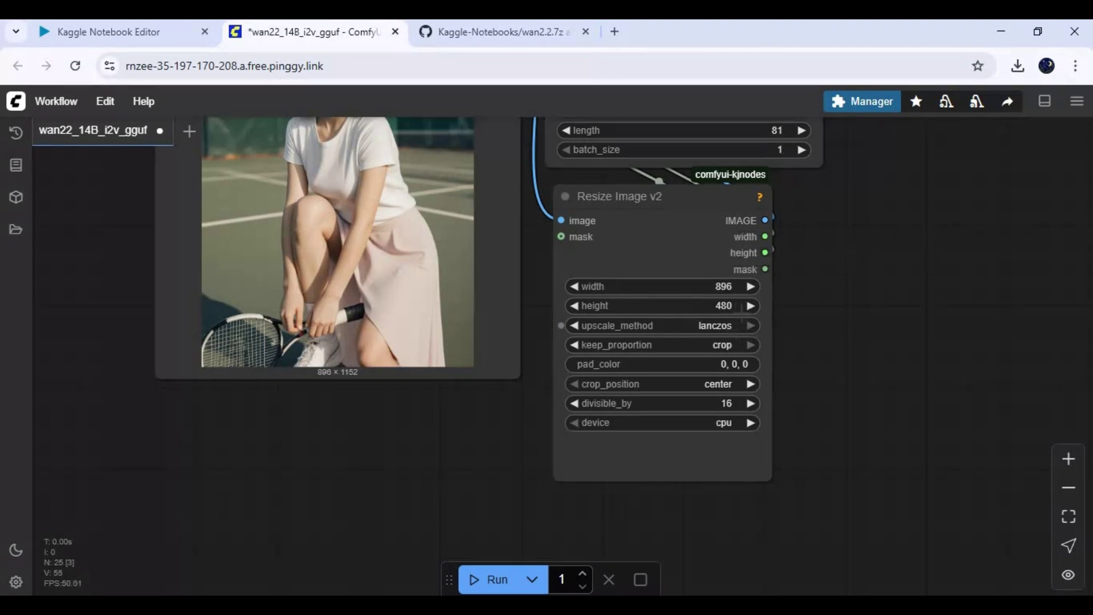
pyautogui.click(724, 307)
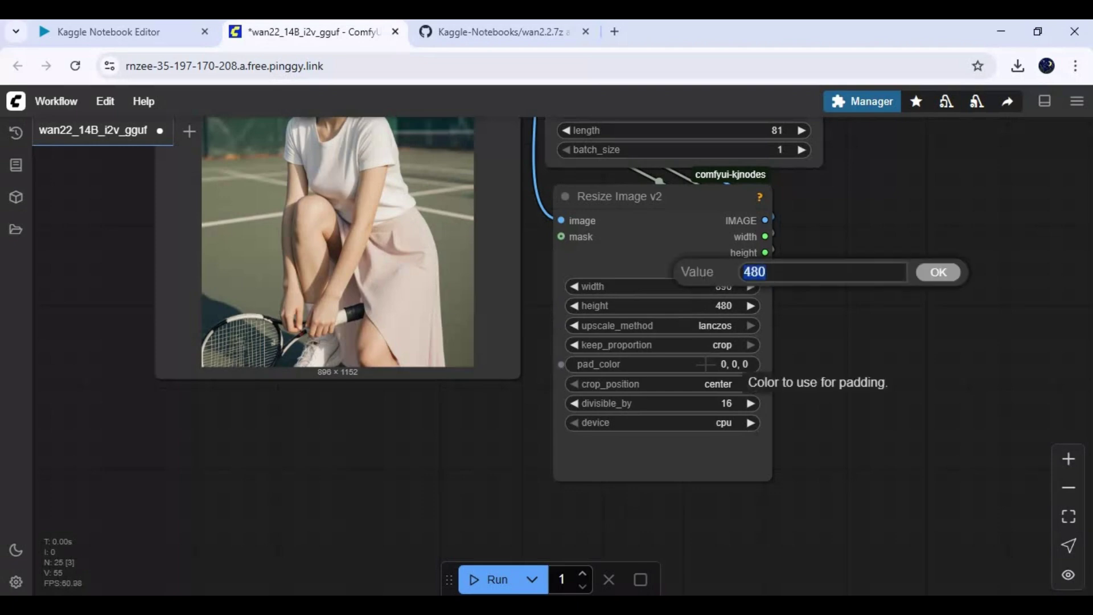
pyautogui.write('1152')
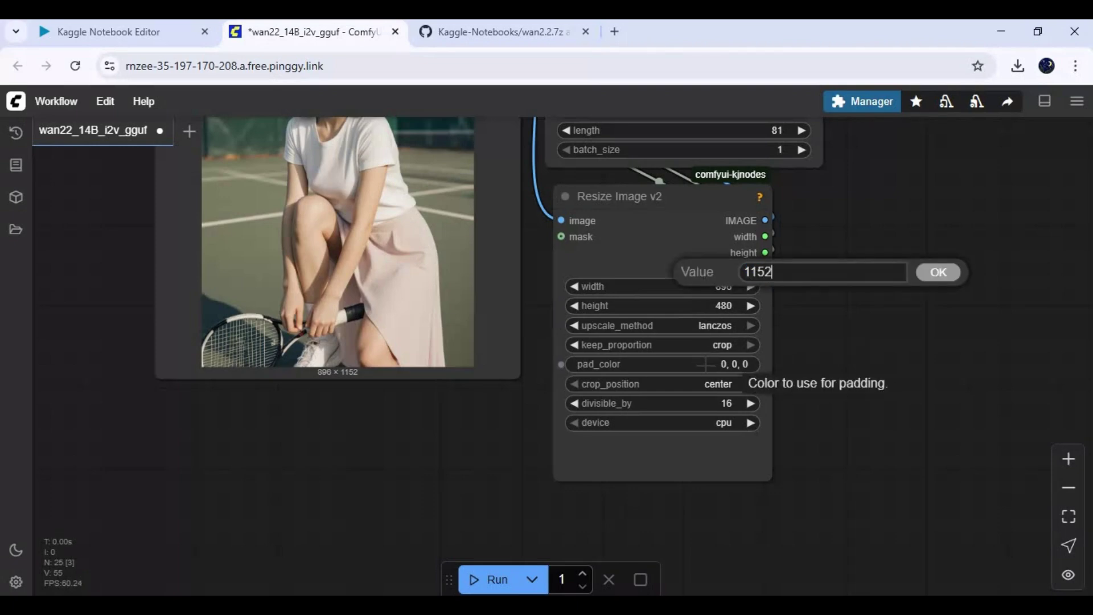
pyautogui.press('Return')
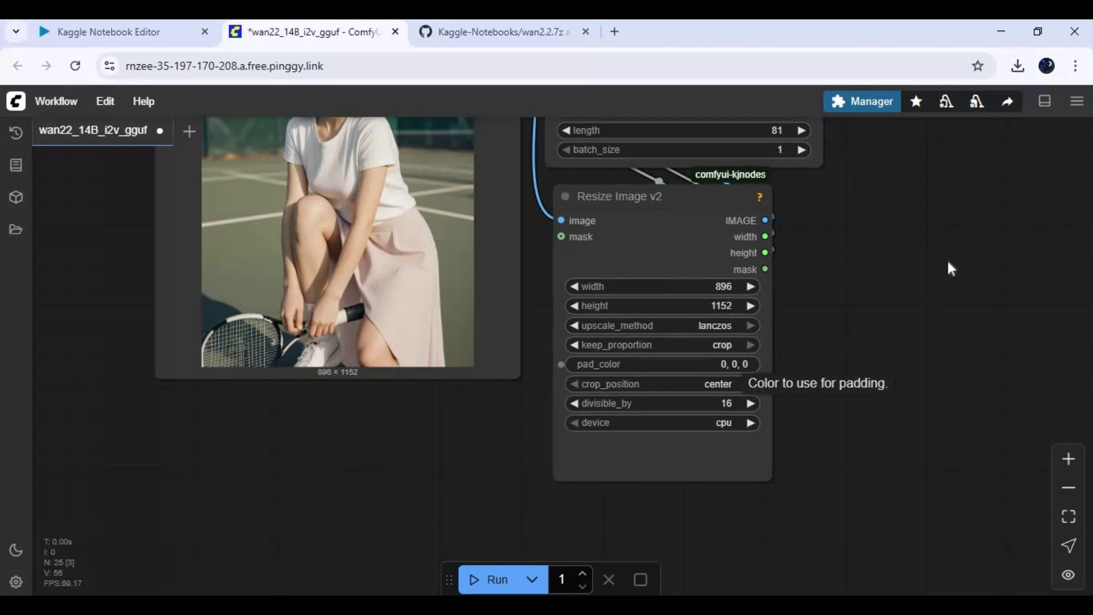
pyautogui.moveTo(949, 264); pyautogui.dragTo(697, 483)
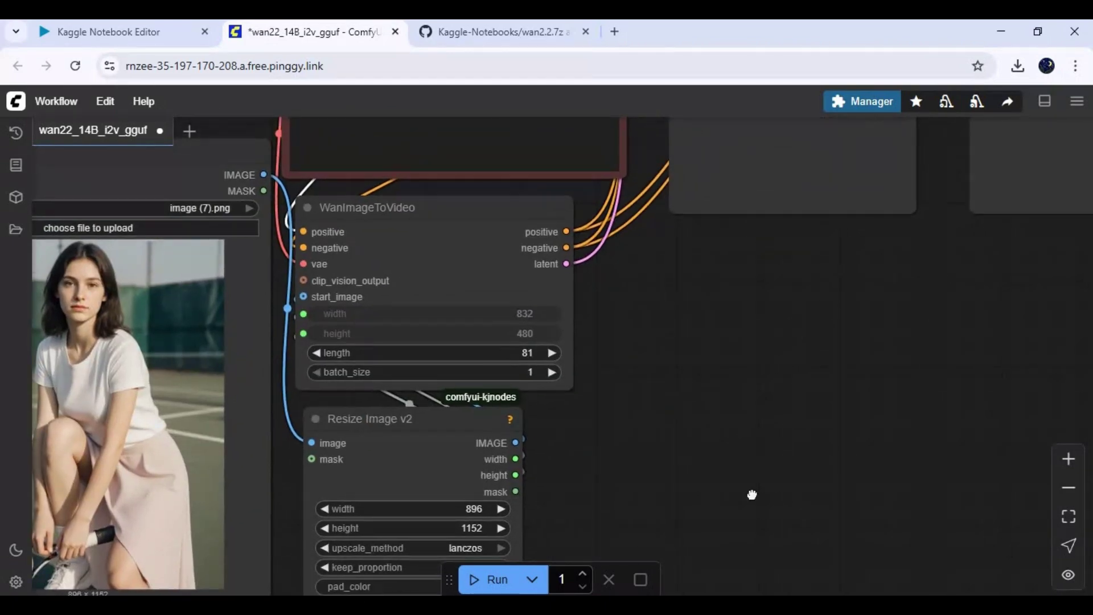
# Review the prompt, Load Image and Resize nodes, then queue the workflow with Ctrl+Enter
pyautogui.moveTo(716, 307); pyautogui.dragTo(695, 549)
pyautogui.scroll(-3, 800, 528)
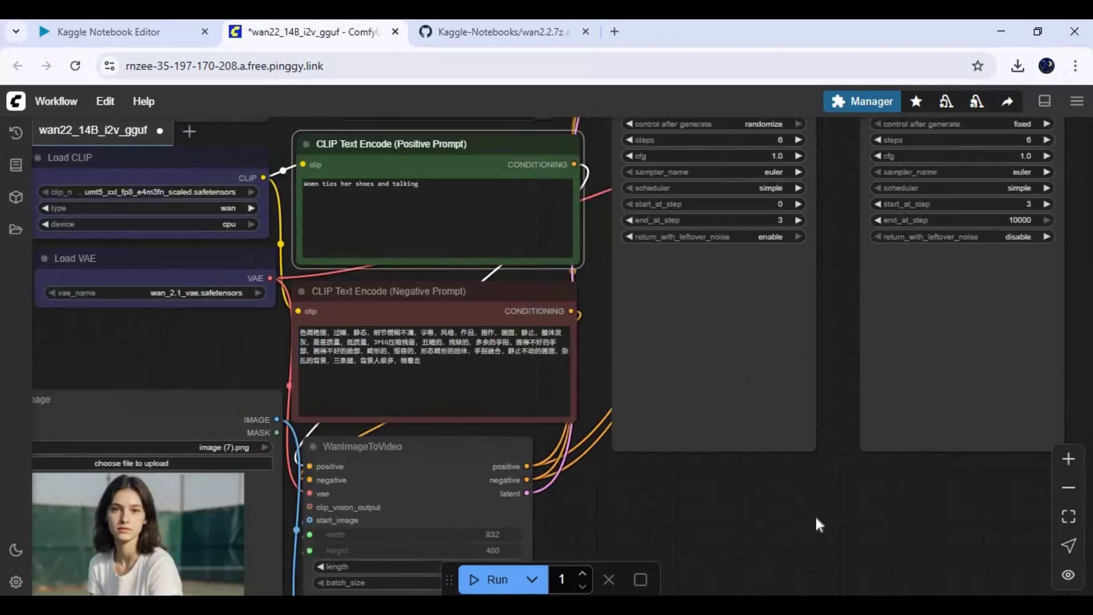
pyautogui.moveTo(1020, 324); pyautogui.dragTo(1092, 122)
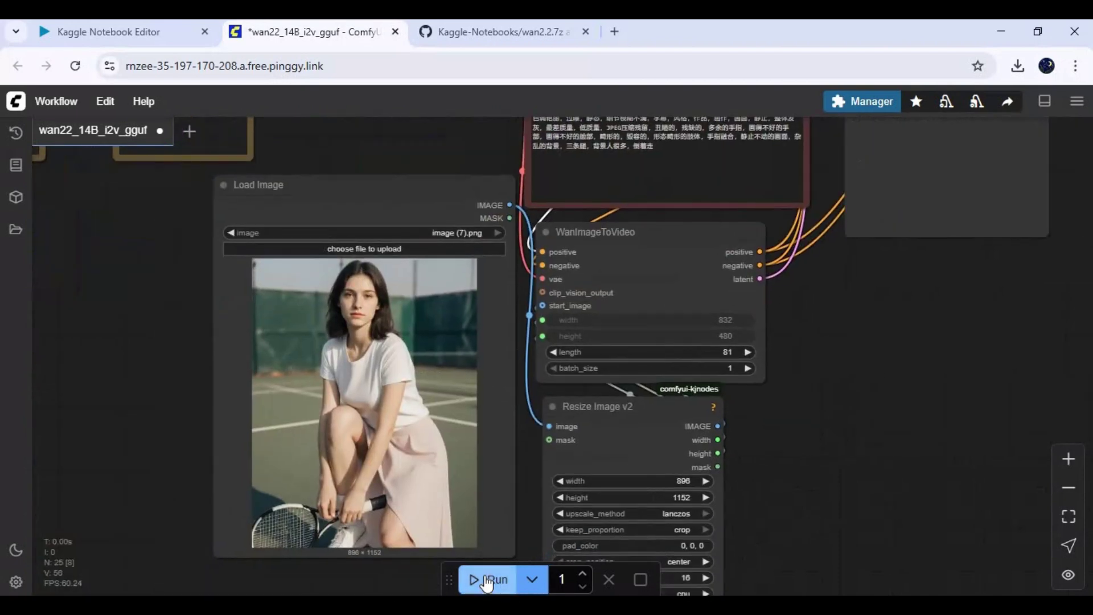
pyautogui.scroll(-5, 804, 474)
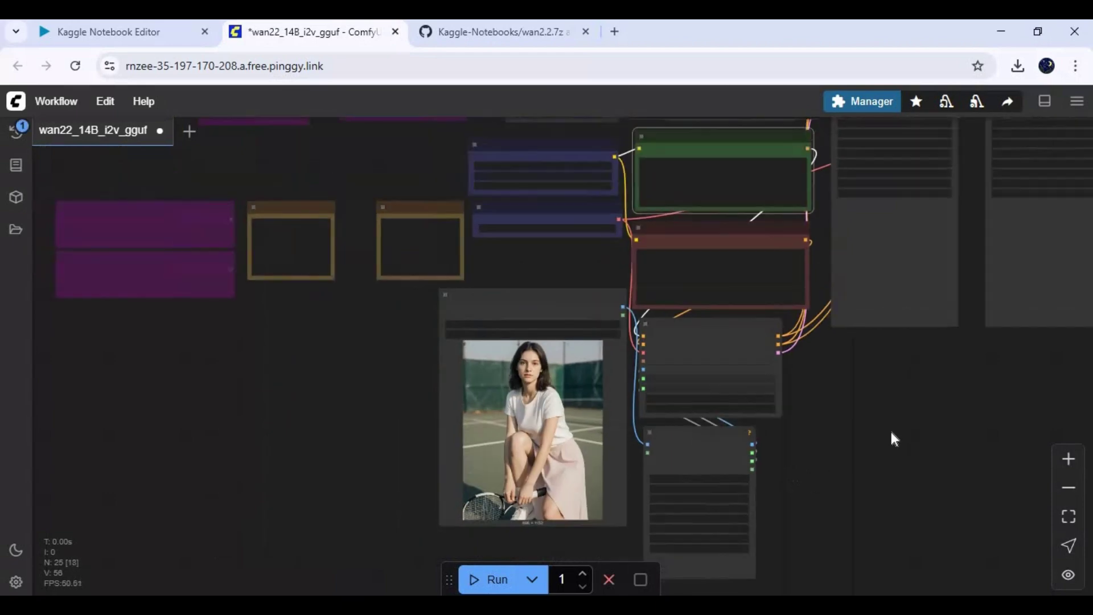
pyautogui.hotkey('ctrl', 'Return')
pyautogui.moveTo(878, 460); pyautogui.dragTo(940, 582)
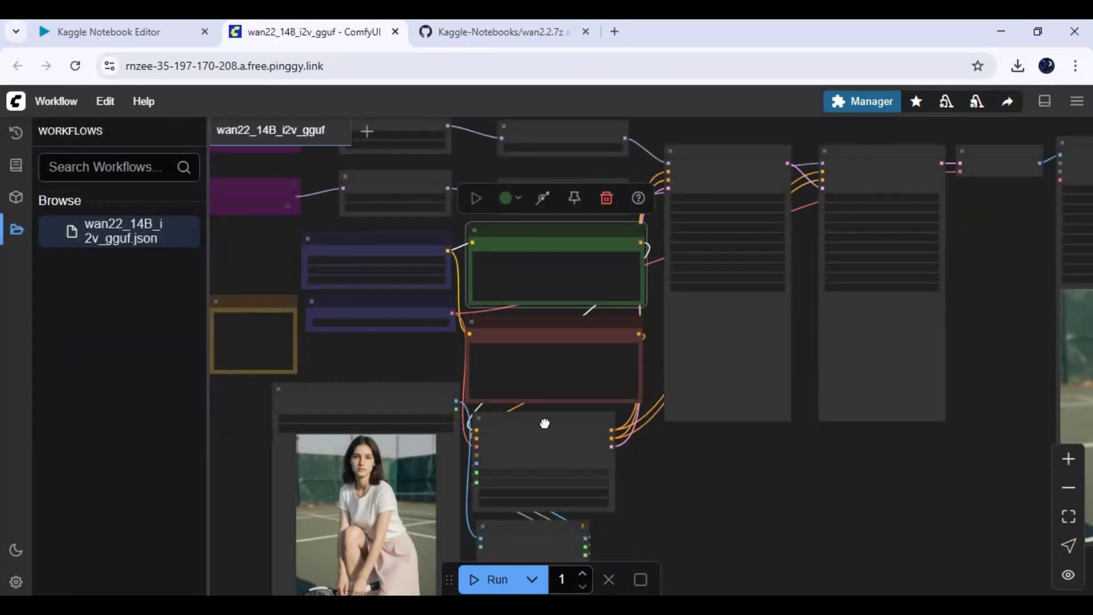
# Pan and zoom to the video output node and watch the generated tennis-court clip
pyautogui.moveTo(724, 510); pyautogui.dragTo(467, 436)
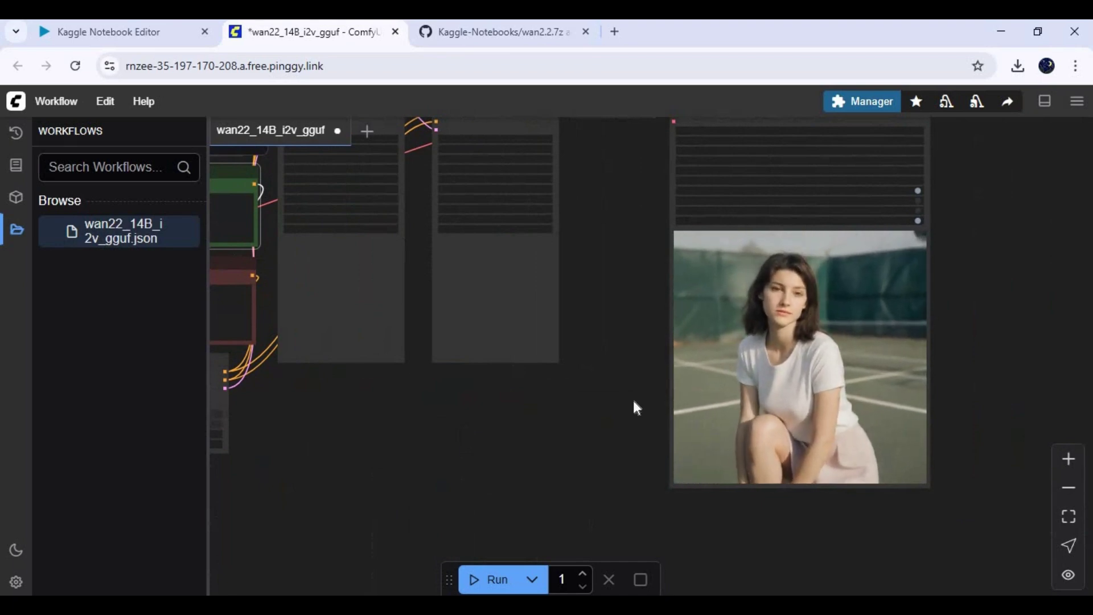
pyautogui.scroll(6, 767, 391)
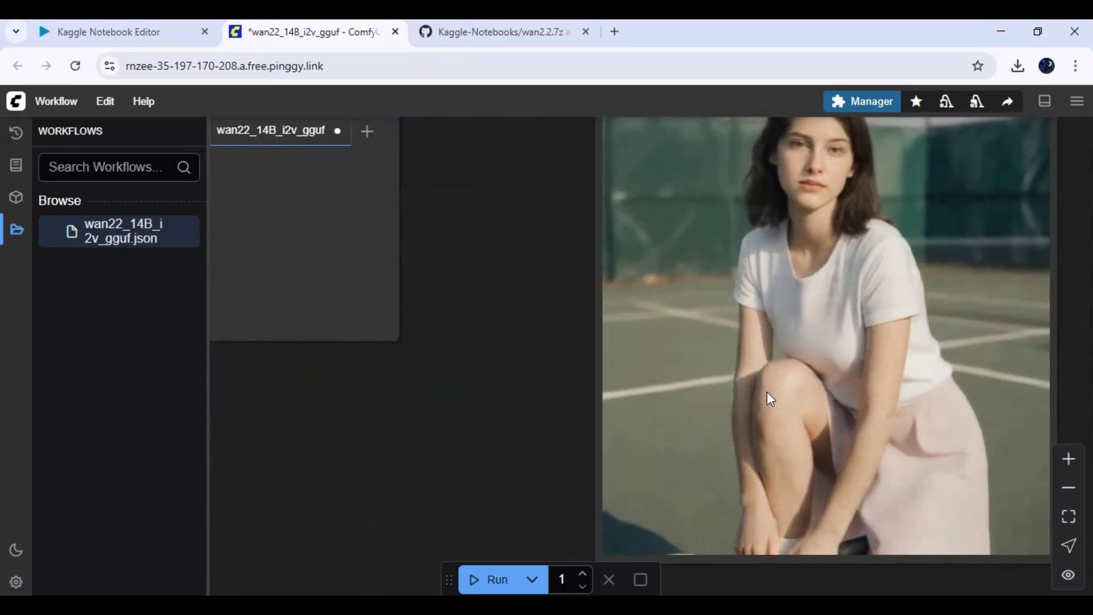
pyautogui.scroll(-4, 768, 390)
pyautogui.hscroll(-5, 463, 439)
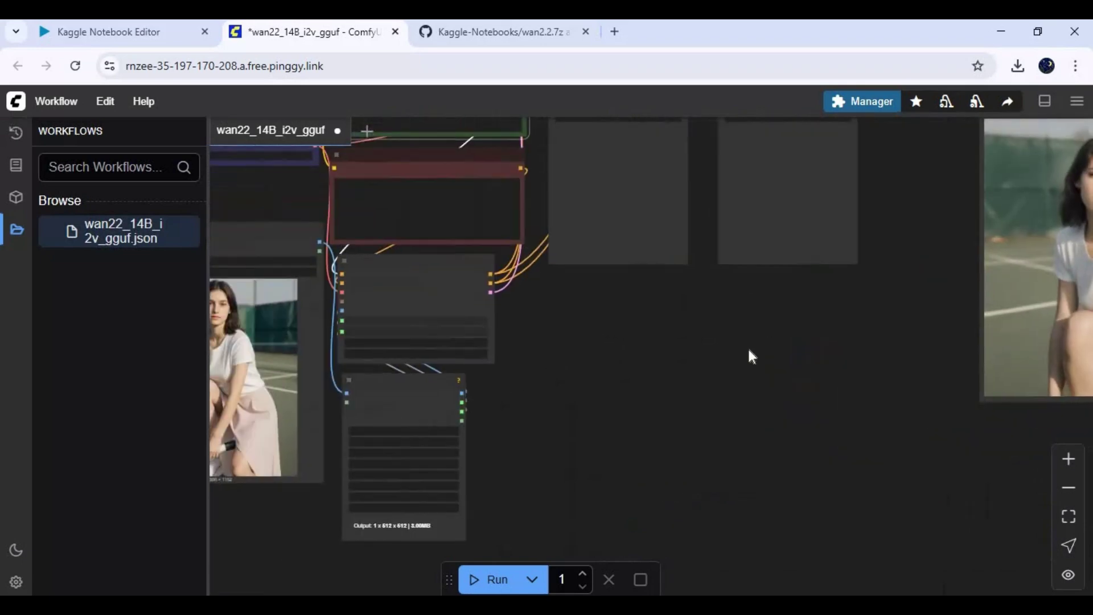
pyautogui.scroll(-1, 750, 356)
pyautogui.hscroll(3, 597, 374)
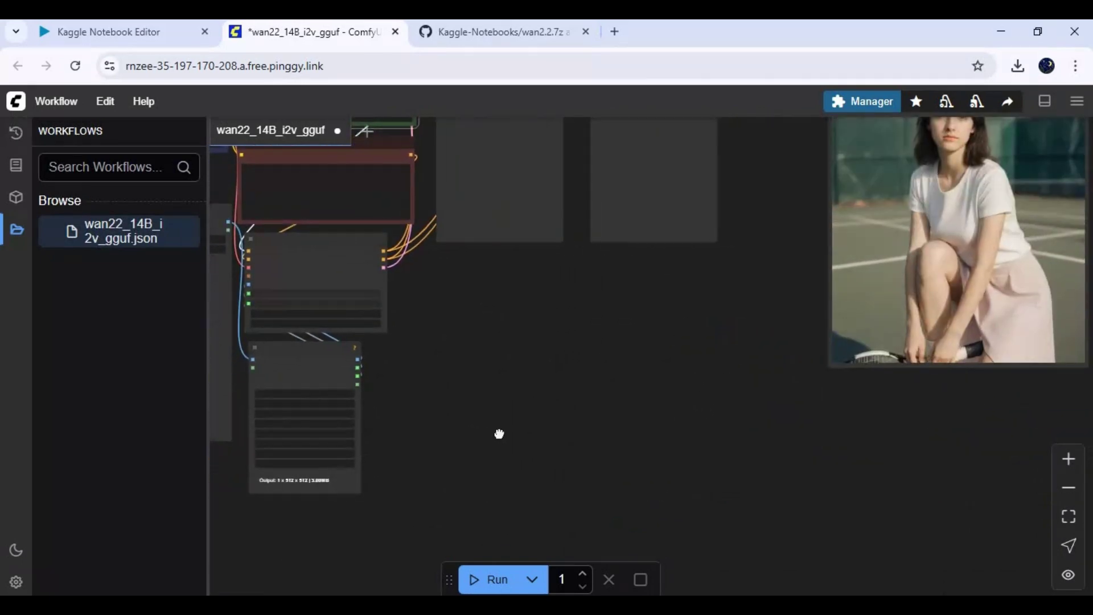
pyautogui.hscroll(3, 473, 444)
pyautogui.scroll(2, 473, 444)
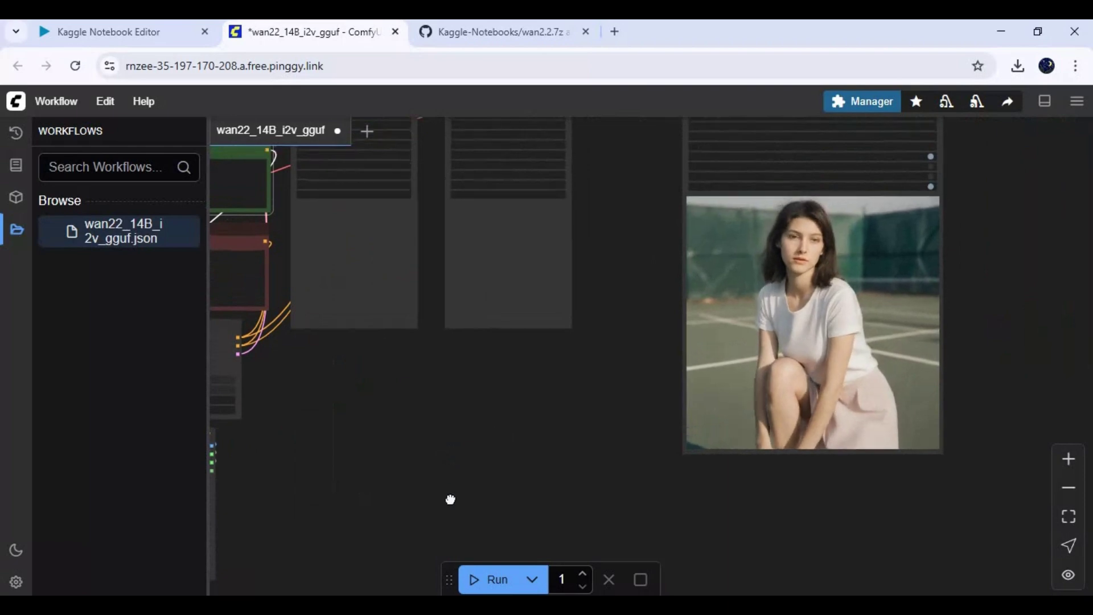
pyautogui.moveTo(449, 453); pyautogui.dragTo(449, 501)
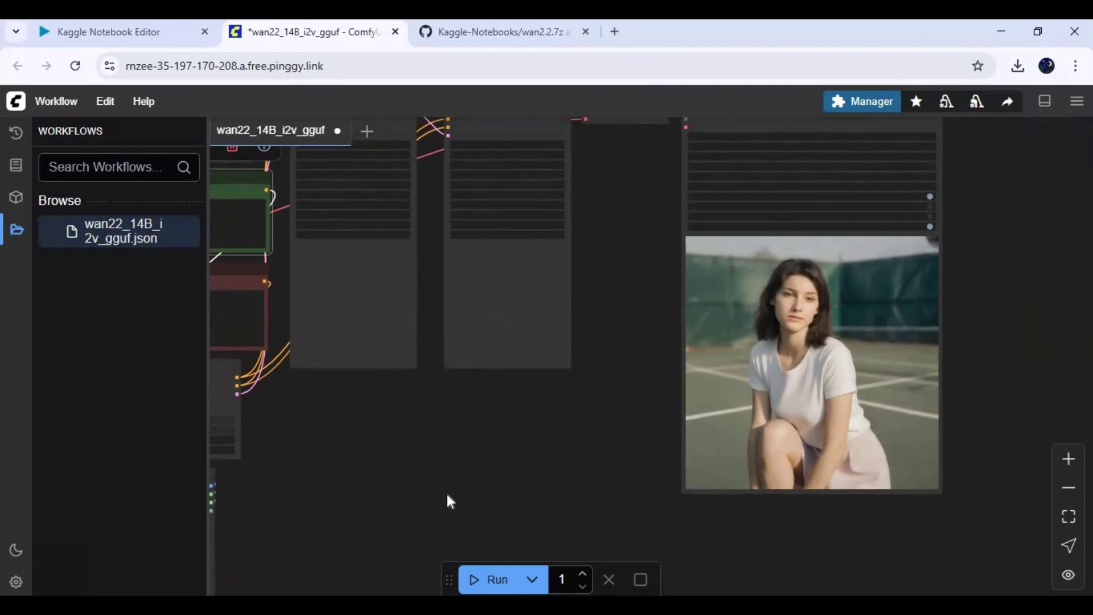